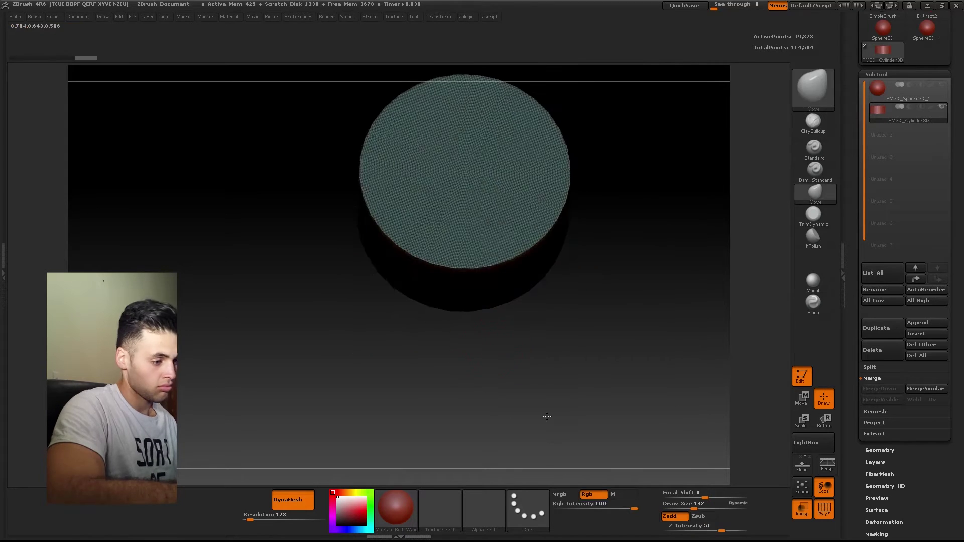
# - Isolate the cylinder's cap, make a circular polygroup at its centre from a mask, and show only that group
pyautogui.keyDown('ctrl'); pyautogui.keyDown('shift'); pyautogui.moveTo(379, 314); pyautogui.dragTo(378, 311); pyautogui.keyUp('shift'); pyautogui.keyUp('ctrl')
pyautogui.moveTo(378, 312); pyautogui.dragTo(519, 329)
pyautogui.moveTo(653, 150); pyautogui.dragTo(674, 266)
pyautogui.keyDown('ctrl'); pyautogui.moveTo(527, 299); pyautogui.dragTo(575, 298); pyautogui.keyUp('ctrl')
pyautogui.hotkey('ctrl', 'w')
pyautogui.keyDown('ctrl'); pyautogui.keyDown('shift'); pyautogui.click(527, 299); pyautogui.keyUp('shift'); pyautogui.keyUp('ctrl')
pyautogui.moveTo(680, 245); pyautogui.dragTo(713, 223)
# - Add edge loops to the isolated cap group with GroupsLoops and bring the whole cylinder back into view
pyautogui.click(876, 74)
pyautogui.click(879, 88)
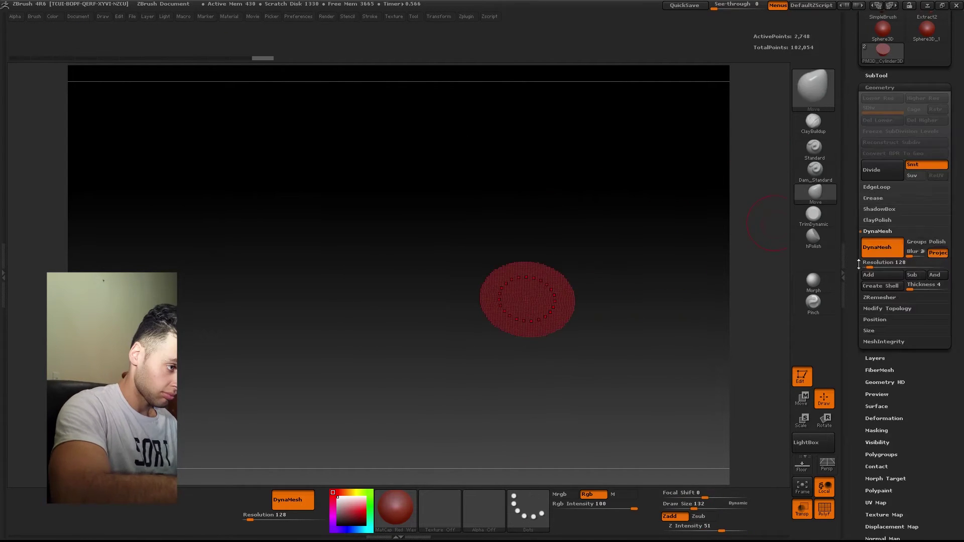
pyautogui.click(877, 187)
pyautogui.click(881, 248)
pyautogui.keyDown('ctrl'); pyautogui.keyDown('shift'); pyautogui.click(659, 378); pyautogui.keyUp('shift'); pyautogui.keyUp('ctrl')
pyautogui.moveTo(659, 378); pyautogui.dragTo(680, 306)
pyautogui.keyDown('ctrl'); pyautogui.keyDown('shift'); pyautogui.click(532, 306); pyautogui.keyUp('shift'); pyautogui.keyUp('ctrl')
pyautogui.press('w')
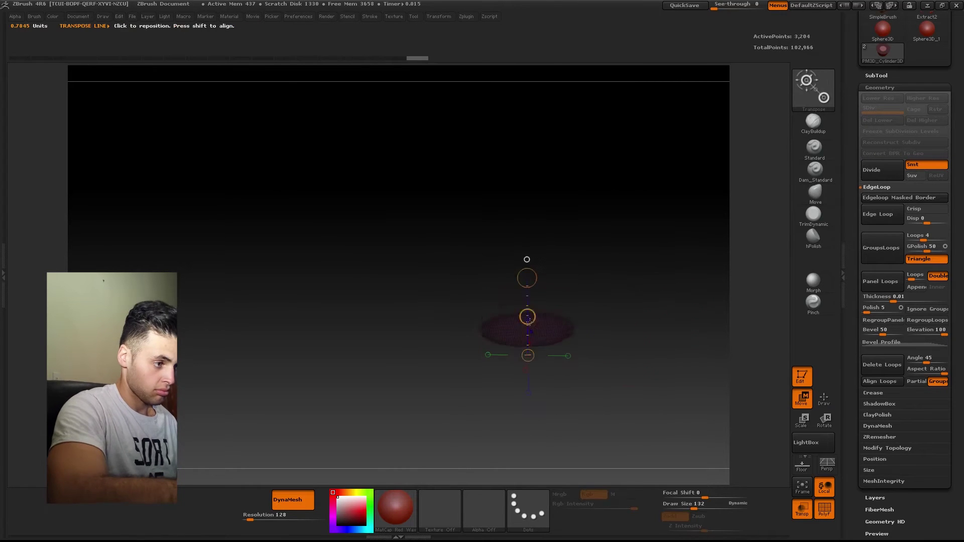
pyautogui.keyDown('ctrl'); pyautogui.keyDown('shift'); pyautogui.click(591, 304); pyautogui.keyUp('shift'); pyautogui.keyUp('ctrl')
pyautogui.keyDown('shift'); pyautogui.moveTo(697, 80); pyautogui.dragTo(698, 101); pyautogui.keyUp('shift')
# - Show the sphere subtool and move the tapered neck piece upward relative to it
pyautogui.click(877, 75)
pyautogui.click(943, 86)
pyautogui.press('q')
pyautogui.press('w')
pyautogui.moveTo(529, 303); pyautogui.dragTo(529, 121)
pyautogui.hotkey('ctrl', 'z')
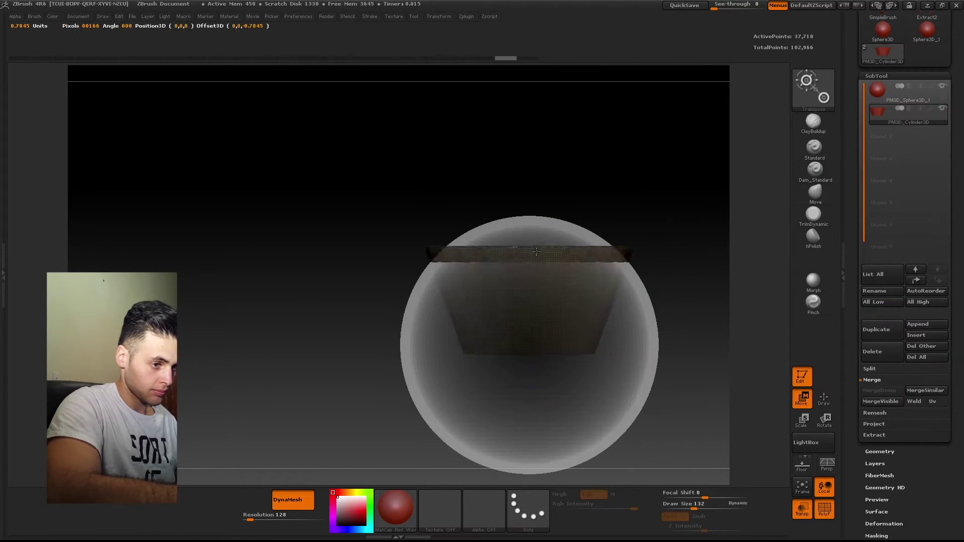
pyautogui.hotkey('ctrl', 'shift', 'z')
# - Shrink the neck piece with the Size deformation, using transparent display to fit it to the sphere
pyautogui.click(885, 524)
pyautogui.moveTo(905, 294); pyautogui.dragTo(890, 294)
pyautogui.click(803, 509)
pyautogui.moveTo(693, 151); pyautogui.dragTo(693, 181)
pyautogui.moveTo(905, 294); pyautogui.dragTo(897, 294)
pyautogui.keyDown('alt'); pyautogui.moveTo(668, 150); pyautogui.dragTo(726, 181); pyautogui.keyUp('alt')
# - Turn off the polyframe and toggle symmetry on the model
pyautogui.hotkey('shift', 'f')
pyautogui.press('q')
pyautogui.keyDown('shift'); pyautogui.moveTo(662, 253); pyautogui.dragTo(630, 257, button='right'); pyautogui.keyUp('shift')
pyautogui.keyDown('alt'); pyautogui.click(584, 279); pyautogui.keyUp('alt')
pyautogui.click(438, 16)
pyautogui.click(475, 260)
pyautogui.keyDown('alt'); pyautogui.moveTo(661, 242); pyautogui.dragTo(444, 146); pyautogui.keyUp('alt')
# - Append a cylinder as a new subtool for the fuse and make it active
pyautogui.click(879, 88)
pyautogui.click(876, 76)
pyautogui.click(929, 325)
pyautogui.click(605, 359)
pyautogui.click(892, 153)
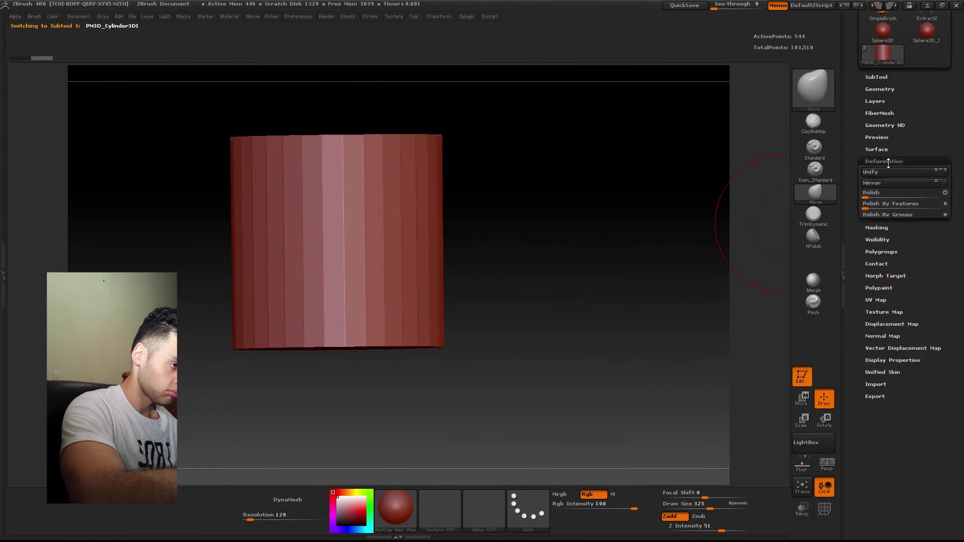
# - Thin the new cylinder with the Size deformation and show the other subtools transparently
pyautogui.click(884, 161)
pyautogui.moveTo(904, 294); pyautogui.dragTo(876, 295)
pyautogui.click(877, 77)
pyautogui.click(802, 509)
# - Move the thin cylinder up into the neck and convert it to a DynaMesh at resolution 128
pyautogui.press('w')
pyautogui.moveTo(528, 201); pyautogui.dragTo(441, 251, button='right')
pyautogui.keyDown('shift'); pyautogui.moveTo(345, 251); pyautogui.dragTo(533, 229); pyautogui.keyUp('shift')
pyautogui.moveTo(374, 219); pyautogui.dragTo(374, 179)
pyautogui.click(292, 500)
pyautogui.hotkey('shift', 'f')
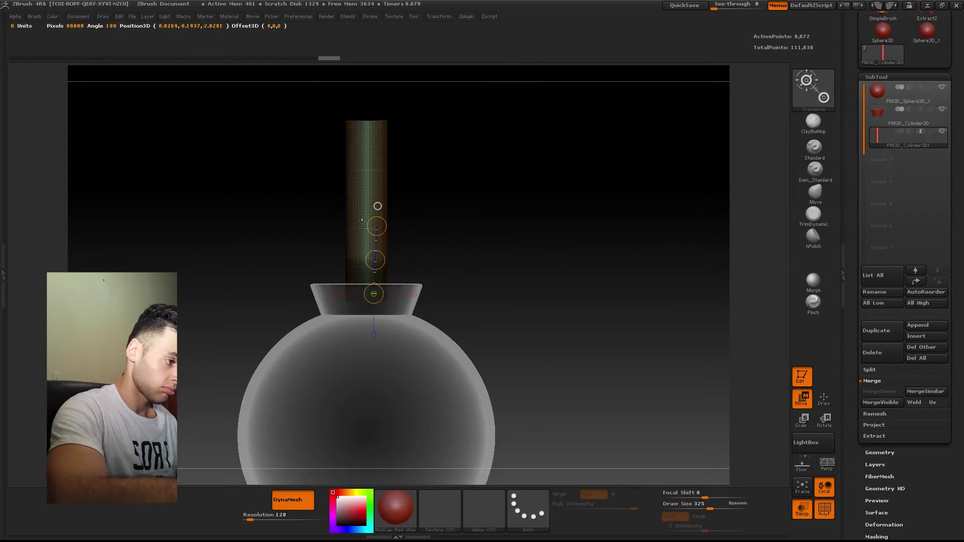
# - Bend the fuse cylinder sideways by masking its lower part and rotating the upper part with the transpose line
pyautogui.press('r')
pyautogui.moveTo(367, 197); pyautogui.dragTo(393, 203)
pyautogui.moveTo(439, 225); pyautogui.dragTo(440, 236)
pyautogui.keyDown('ctrl'); pyautogui.moveTo(375, 248); pyautogui.dragTo(510, 109); pyautogui.keyUp('ctrl')
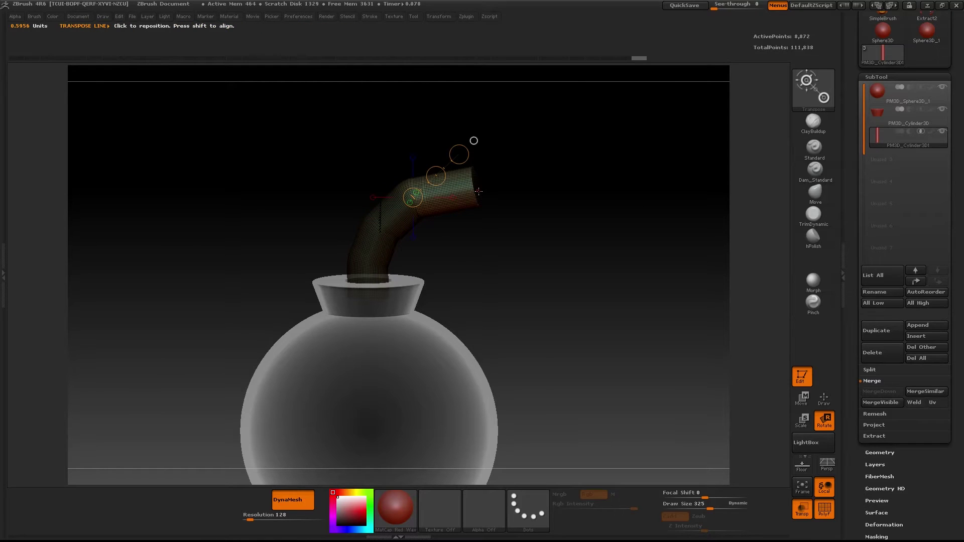
pyautogui.press('w')
pyautogui.keyDown('ctrl'); pyautogui.moveTo(522, 165); pyautogui.dragTo(552, 186); pyautogui.keyUp('ctrl')
# - Resize the bent fuse with the Size deformation and lower it into the neck
pyautogui.click(886, 77)
pyautogui.click(884, 161)
pyautogui.moveTo(904, 294); pyautogui.dragTo(889, 295)
pyautogui.moveTo(374, 242); pyautogui.dragTo(373, 223)
pyautogui.moveTo(638, 231)
pyautogui.keyDown('ctrl'); pyautogui.mouseDown()
pyautogui.moveTo(664, 254)
pyautogui.moveTo(608, 323)
pyautogui.moveTo(601, 225)
pyautogui.mouseUp(); pyautogui.keyUp('ctrl')
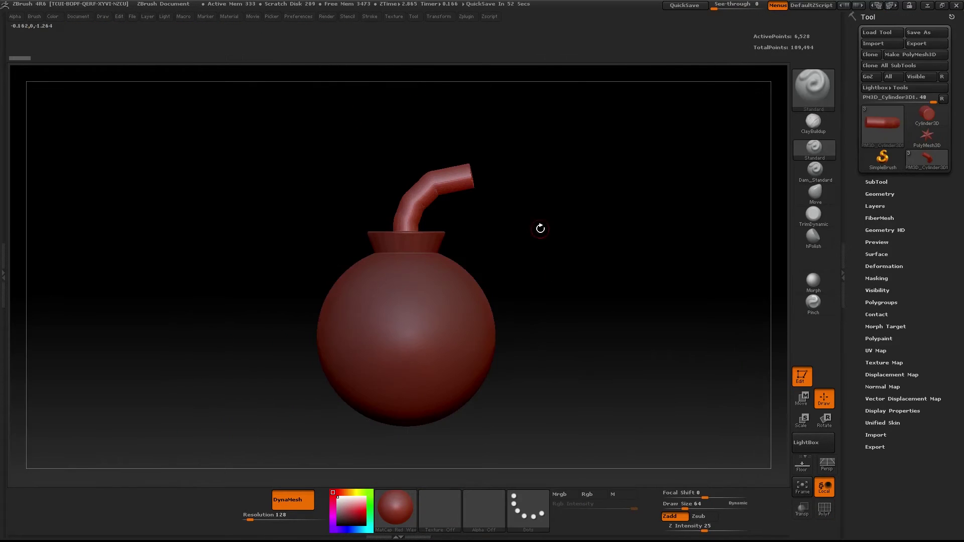
# - Delete the bent fuse and append a fresh cylinder subtool in its place
pyautogui.click(877, 182)
pyautogui.click(882, 458)
pyautogui.click(919, 430)
pyautogui.click(695, 363)
pyautogui.click(881, 457)
pyautogui.click(918, 430)
pyautogui.click(696, 343)
pyautogui.click(941, 240)
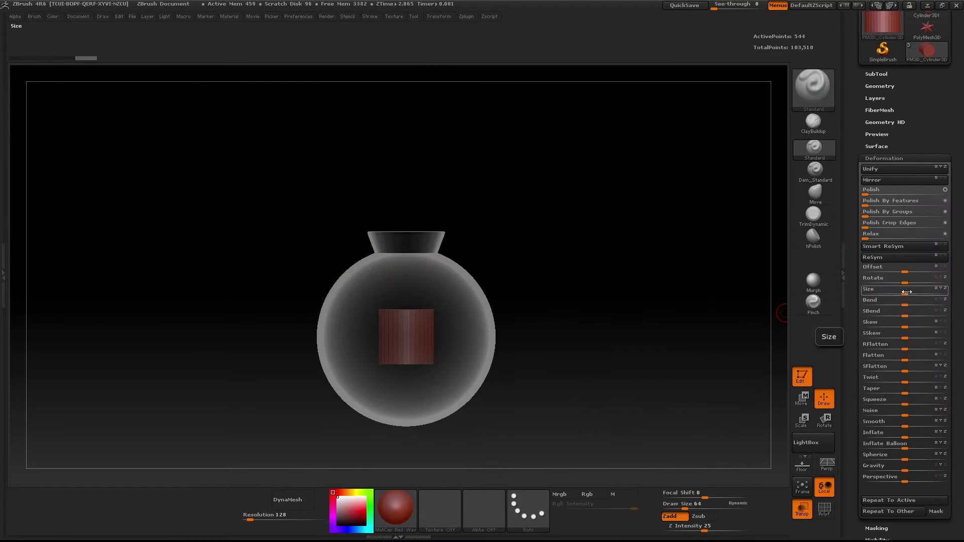
# - Adjust the new cylinder with the Size deformation and move it up into the bomb's neck
pyautogui.moveTo(904, 293); pyautogui.dragTo(915, 293)
pyautogui.press('w')
pyautogui.moveTo(406, 336); pyautogui.dragTo(406, 296)
pyautogui.moveTo(406, 297); pyautogui.dragTo(407, 226)
pyautogui.moveTo(406, 316); pyautogui.dragTo(407, 161)
pyautogui.click(802, 509)
pyautogui.moveTo(511, 244)
pyautogui.mouseDown()
pyautogui.moveTo(528, 236)
pyautogui.moveTo(520, 325)
pyautogui.mouseUp()
# - Toggle symmetry and convert the fuse cylinder to a DynaMesh with a raised resolution
pyautogui.click(439, 16)
pyautogui.click(484, 262)
pyautogui.click(293, 500)
pyautogui.hotkey('shift', 'f')
pyautogui.moveTo(574, 340)
pyautogui.keyDown('alt'); pyautogui.mouseDown()
pyautogui.moveTo(593, 271)
pyautogui.moveTo(595, 422)
pyautogui.mouseUp(); pyautogui.keyUp('alt')
pyautogui.press('q')
pyautogui.keyDown('alt'); pyautogui.moveTo(562, 301); pyautogui.dragTo(571, 206); pyautogui.keyUp('alt')
pyautogui.keyDown('shift'); pyautogui.moveTo(412, 201); pyautogui.dragTo(411, 136); pyautogui.keyUp('shift')
pyautogui.moveTo(250, 518); pyautogui.dragTo(257, 518)
pyautogui.keyDown('ctrl'); pyautogui.moveTo(261, 427); pyautogui.dragTo(281, 447); pyautogui.keyUp('ctrl')
pyautogui.hotkey('shift', 'f')
# - Carve twisting rope grooves along the fuse with the Dam_Standard brush
pyautogui.keyDown('shift'); pyautogui.moveTo(427, 392); pyautogui.dragTo(431, 419); pyautogui.keyUp('shift')
pyautogui.keyDown('alt'); pyautogui.moveTo(562, 382); pyautogui.dragTo(587, 352); pyautogui.keyUp('alt')
pyautogui.moveTo(414, 414)
pyautogui.mouseDown()
pyautogui.moveTo(442, 370)
pyautogui.moveTo(452, 382)
pyautogui.mouseUp()
pyautogui.moveTo(557, 312); pyautogui.dragTo(578, 341)
pyautogui.keyDown('alt'); pyautogui.moveTo(557, 261); pyautogui.dragTo(573, 362); pyautogui.keyUp('alt')
pyautogui.moveTo(573, 322); pyautogui.dragTo(603, 322)
pyautogui.moveTo(454, 397); pyautogui.dragTo(472, 325)
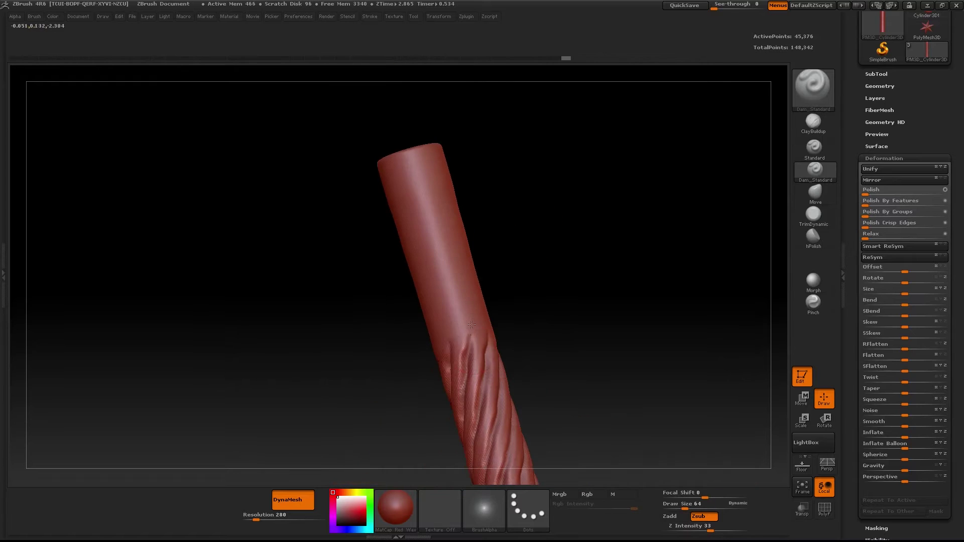
pyautogui.moveTo(557, 281); pyautogui.dragTo(572, 341)
pyautogui.moveTo(472, 322)
pyautogui.mouseDown()
pyautogui.moveTo(479, 220)
pyautogui.moveTo(510, 201)
pyautogui.mouseUp()
# - Refine the fuse's strands and flared end with the Move, Dam_Standard and hPolish brushes
pyautogui.press('b')
pyautogui.press('m')
pyautogui.press('v')
pyautogui.press('b')
pyautogui.press('d')
pyautogui.press('s')
pyautogui.moveTo(464, 225)
pyautogui.mouseDown(button='right')
pyautogui.moveTo(442, 246)
pyautogui.moveTo(469, 253)
pyautogui.mouseUp(button='right')
pyautogui.press('b')
pyautogui.press('h')
pyautogui.press('p')
pyautogui.keyDown('alt'); pyautogui.moveTo(475, 402); pyautogui.dragTo(498, 166, button='right'); pyautogui.keyUp('alt')
pyautogui.moveTo(498, 226)
pyautogui.mouseDown(button='right')
pyautogui.moveTo(490, 315)
pyautogui.moveTo(555, 221)
pyautogui.moveTo(644, 308)
pyautogui.moveTo(650, 289)
pyautogui.mouseUp(button='right')
# - Toggle symmetry, mask the fuse's lower part and rotate the upper part to start its bend
pyautogui.press('r')
pyautogui.keyDown('ctrl'); pyautogui.moveTo(521, 347); pyautogui.dragTo(523, 240); pyautogui.keyUp('ctrl')
pyautogui.press('x')
pyautogui.keyDown('shift'); pyautogui.moveTo(521, 312); pyautogui.dragTo(521, 226); pyautogui.keyUp('shift')
pyautogui.keyDown('shift'); pyautogui.moveTo(568, 246); pyautogui.dragTo(616, 249, button='right'); pyautogui.keyUp('shift')
pyautogui.moveTo(521, 226); pyautogui.dragTo(502, 259)
pyautogui.hotkey('ctrl', 'z')
pyautogui.hotkey('ctrl', 'shift', 'z')
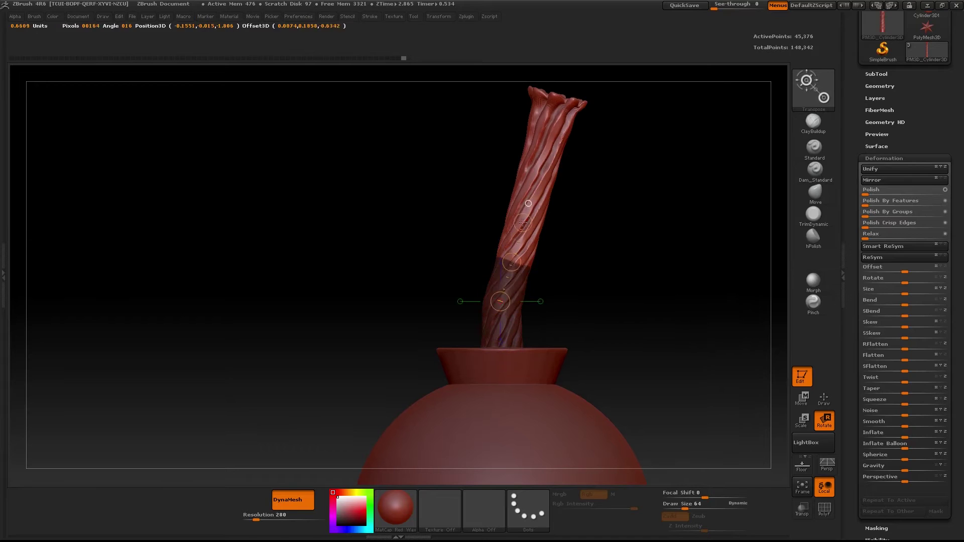
# - Rotate the unmasked upper part of the fuse further to deepen its curve
pyautogui.moveTo(541, 194); pyautogui.dragTo(497, 221)
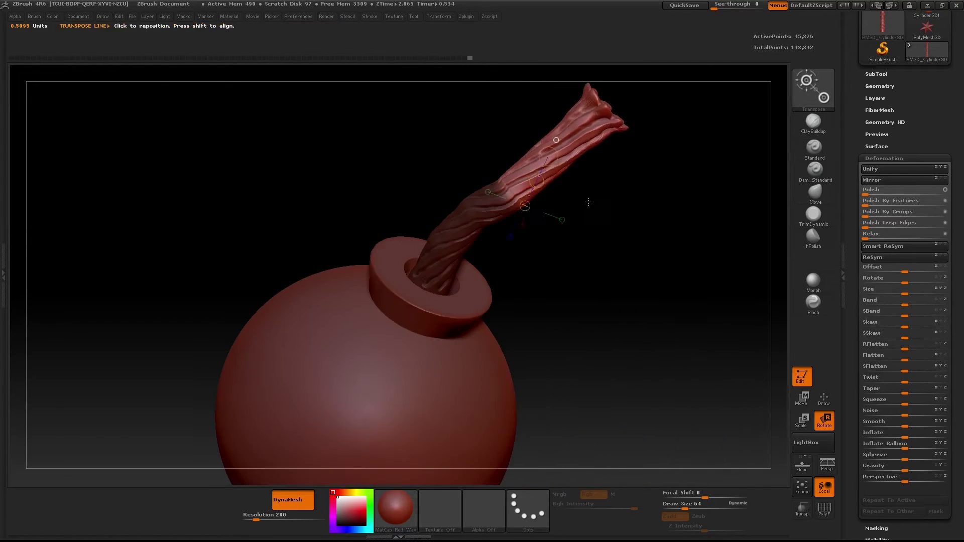
pyautogui.moveTo(581, 205); pyautogui.dragTo(615, 97)
pyautogui.keyDown('alt'); pyautogui.moveTo(683, 239); pyautogui.dragTo(531, 110); pyautogui.keyUp('alt')
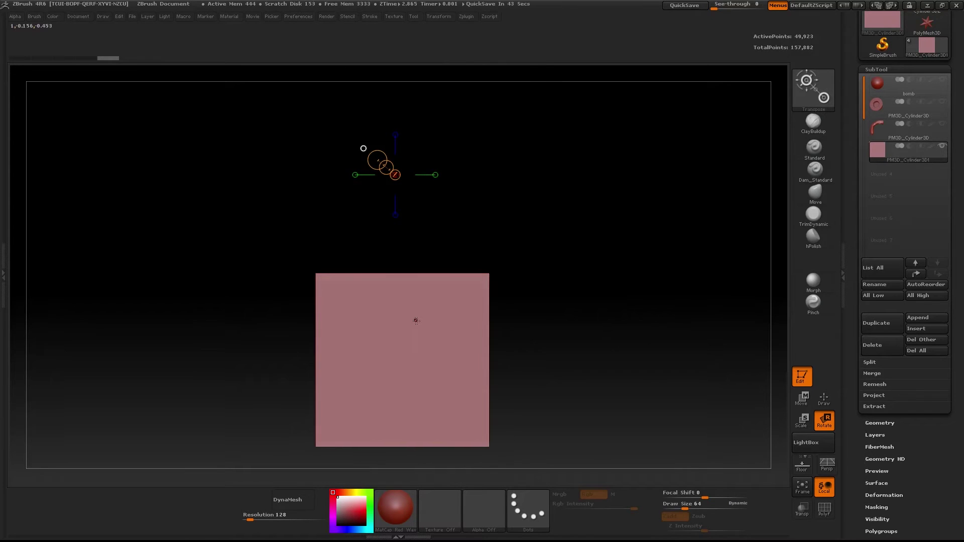
# - Paint a skull silhouette mask with open eye sockets on the ShadowBox plane using the MaskPen brush
pyautogui.press('b')
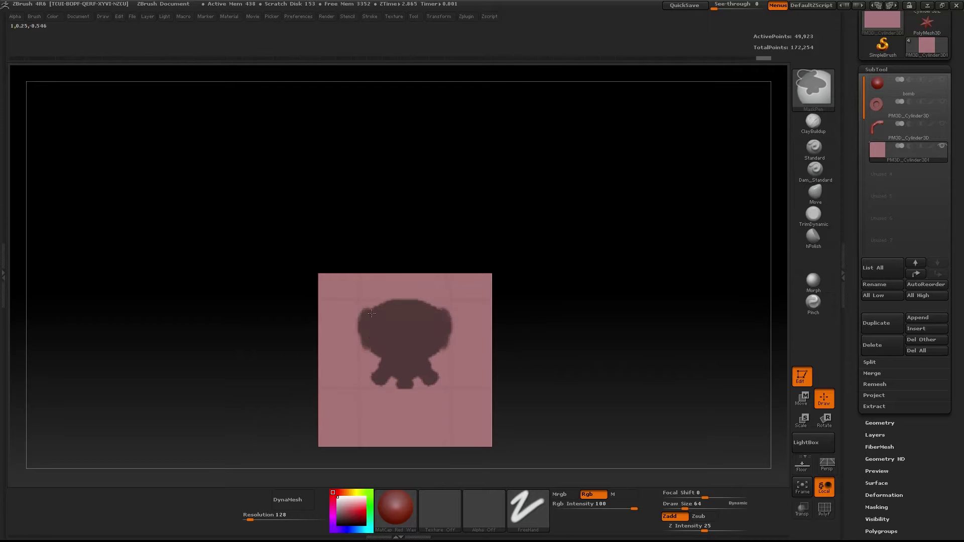
pyautogui.keyDown('ctrl'); pyautogui.moveTo(363, 366); pyautogui.dragTo(373, 327); pyautogui.keyUp('ctrl')
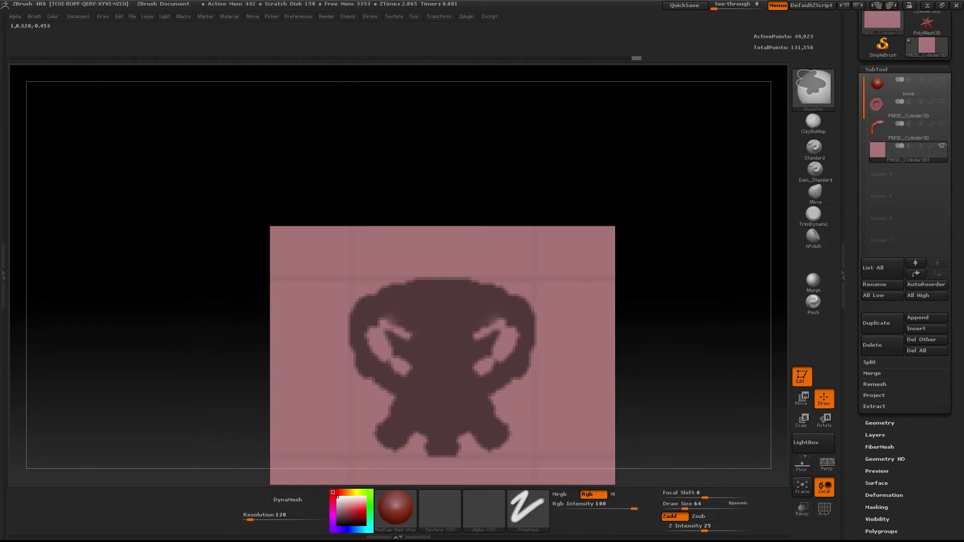
pyautogui.hotkey('ctrl', 'shift', 'z')
pyautogui.hotkey('ctrl', 'shift', 'z')
pyautogui.hotkey('ctrl', 'shift', 'z')
pyautogui.hotkey('ctrl', 'shift', 'z')
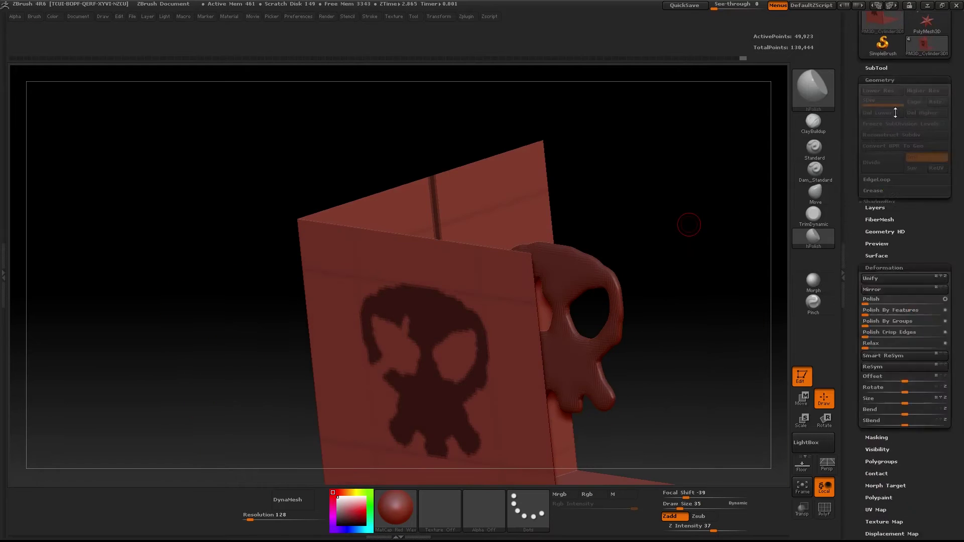
# - Extract the skull mesh from ShadowBox and enlarge it on the bomb's front with the Size deformation
pyautogui.moveTo(689, 225); pyautogui.dragTo(499, 334)
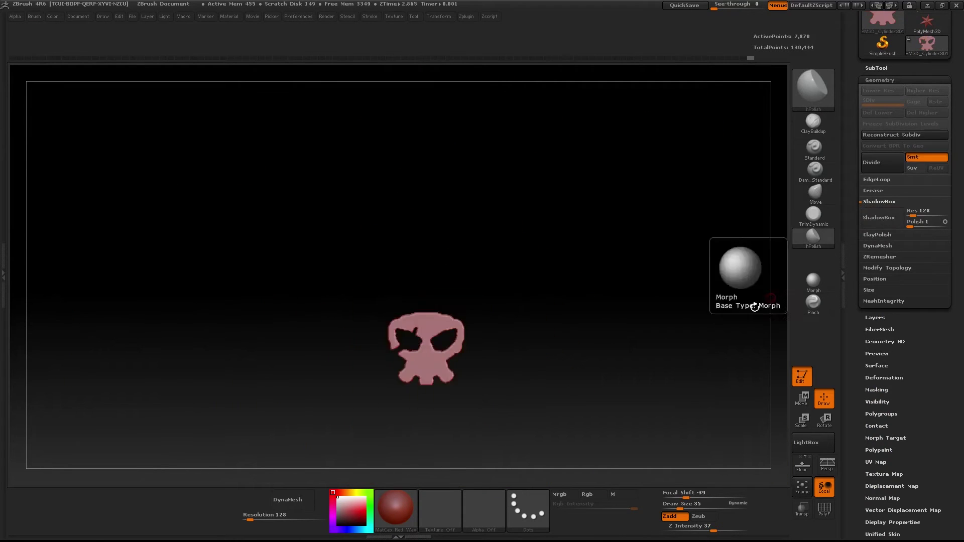
pyautogui.click(876, 68)
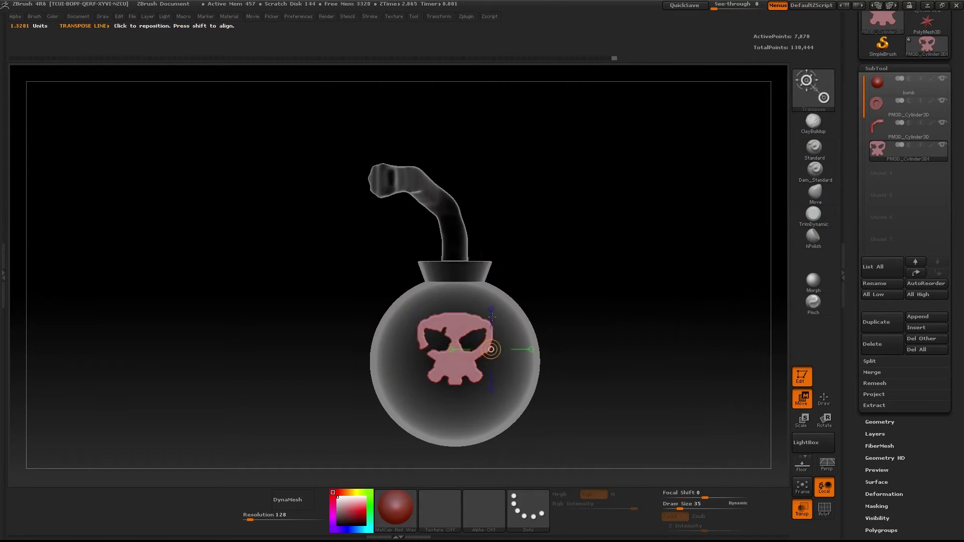
pyautogui.click(876, 67)
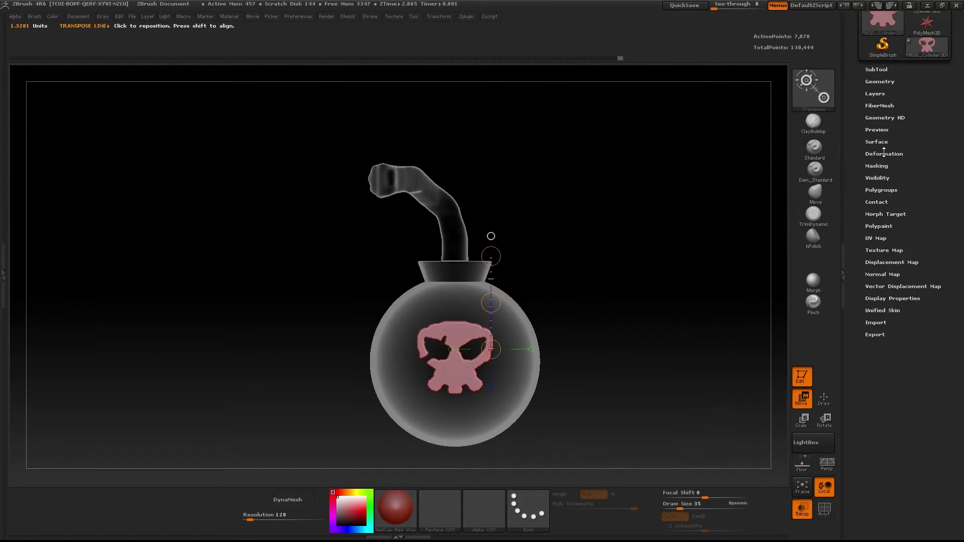
pyautogui.click(884, 494)
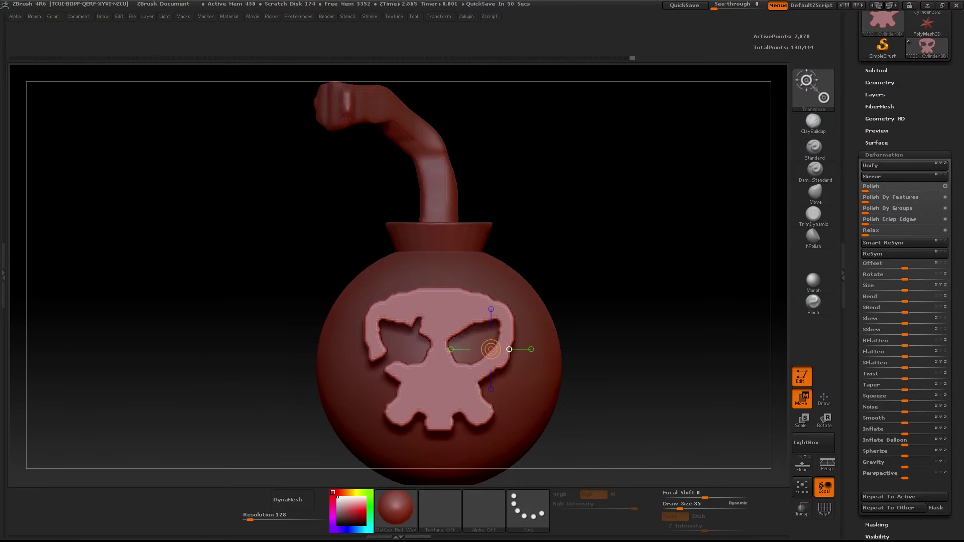
# - Return to draw mode and choose the MatchMaker brush for the skull
pyautogui.press('q')
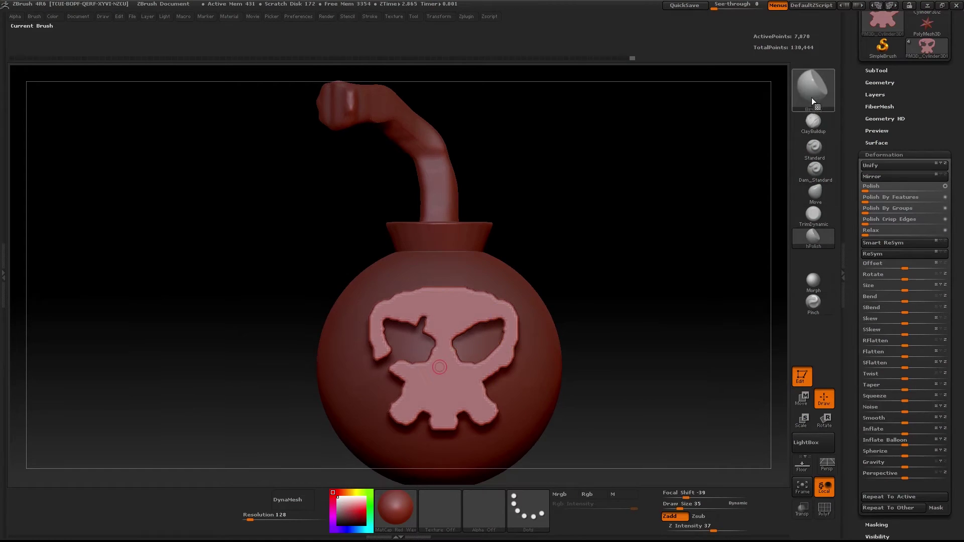
pyautogui.click(816, 96)
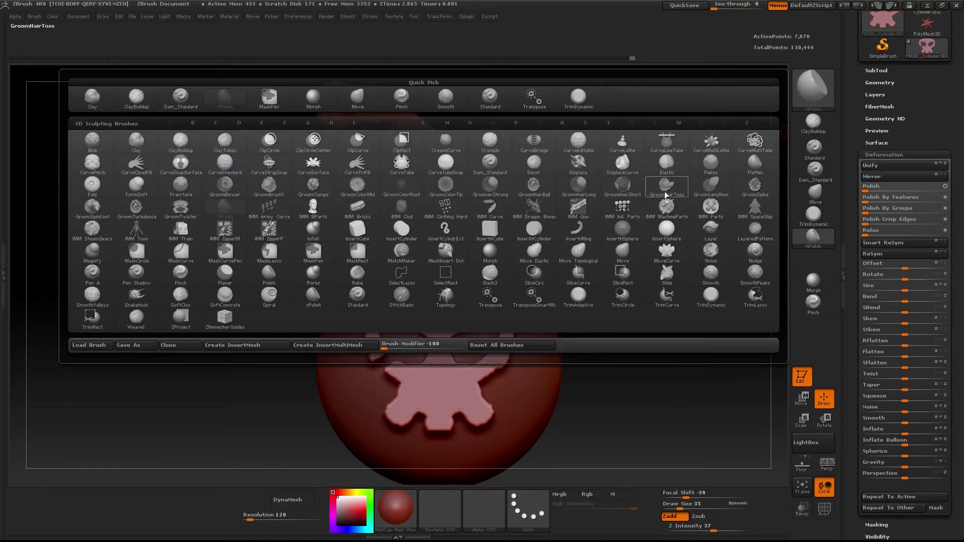
pyautogui.press('m')
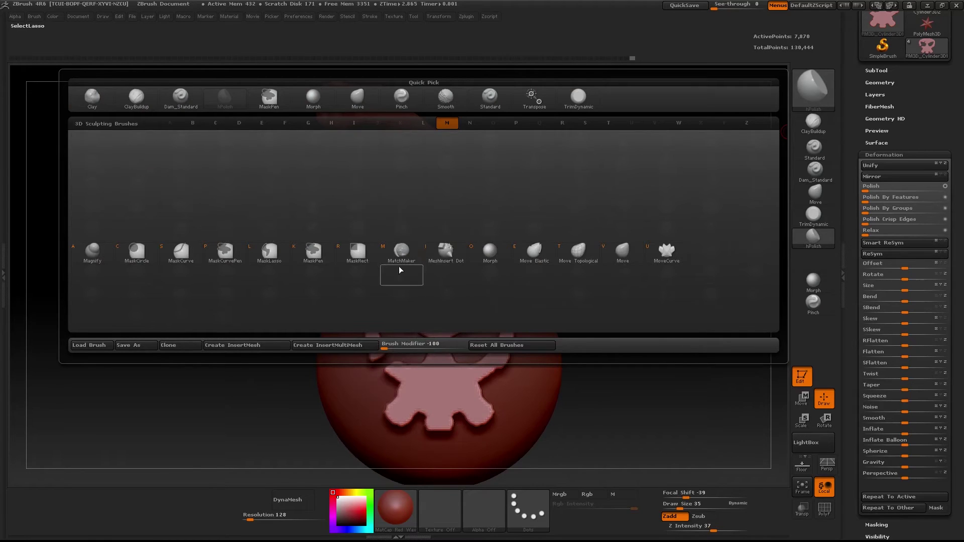
pyautogui.click(407, 241)
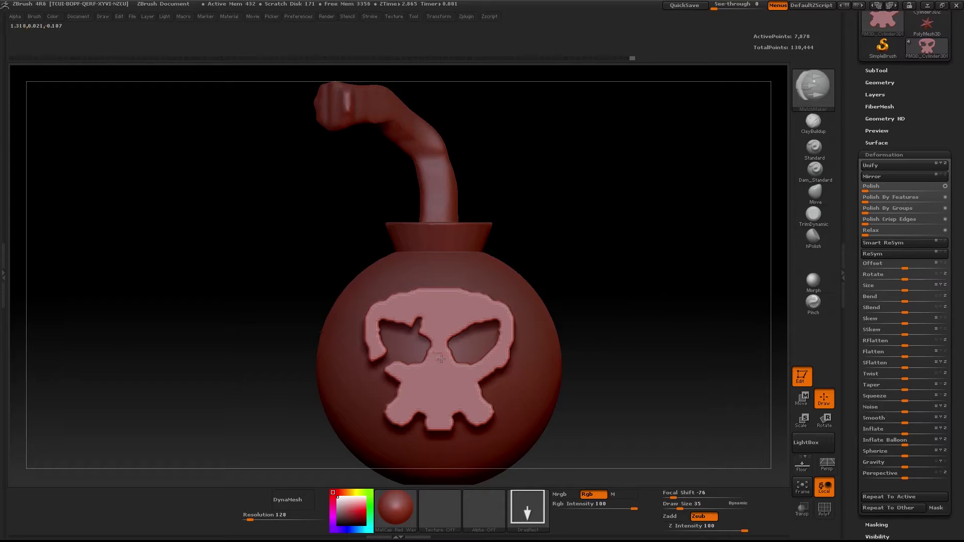
# - Try to wrap the skull onto the bomb with a MatchMaker stroke and move it outward from the surface
pyautogui.moveTo(455, 372); pyautogui.dragTo(516, 421)
pyautogui.moveTo(603, 311); pyautogui.dragTo(585, 309)
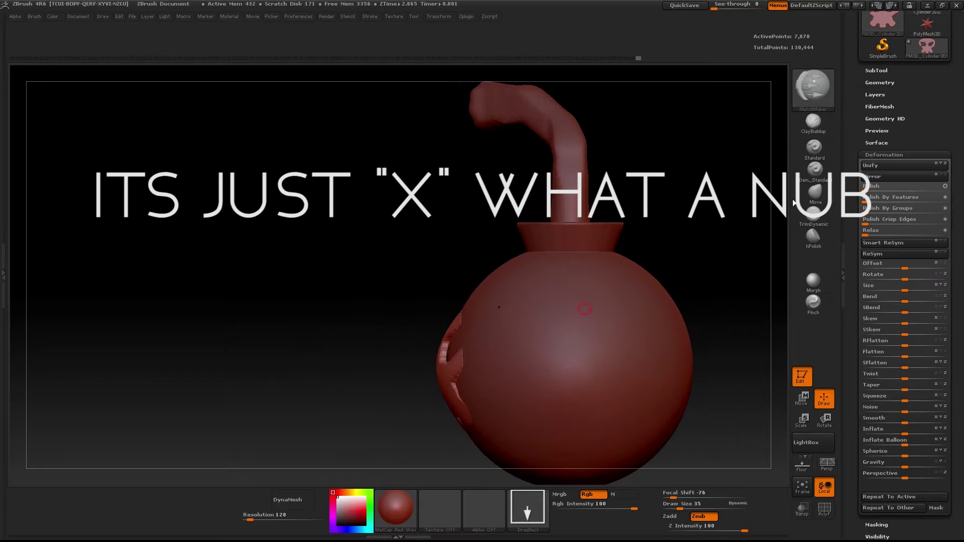
pyautogui.click(806, 514)
pyautogui.press('w')
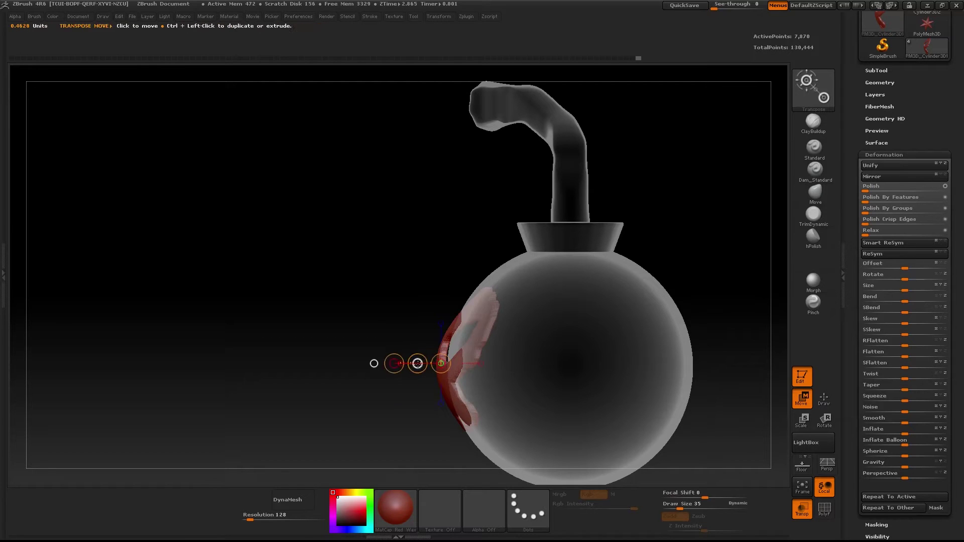
pyautogui.moveTo(417, 364); pyautogui.dragTo(399, 370)
pyautogui.moveTo(461, 264); pyautogui.dragTo(564, 225)
# - Undo the skull's outward move and MatchMaker wrap, and return to a front view
pyautogui.press('q')
pyautogui.click(813, 95)
pyautogui.click(808, 91)
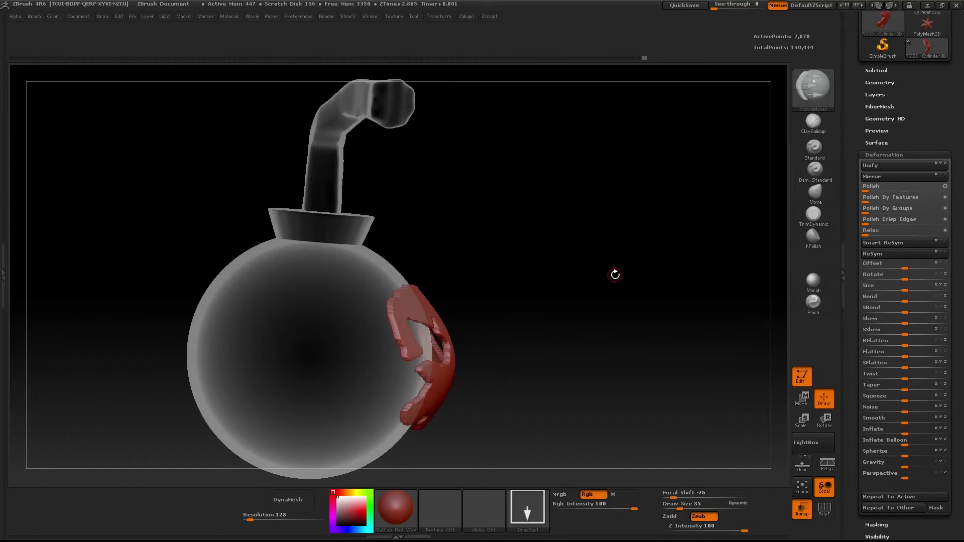
pyautogui.hotkey('ctrl', 'z')
pyautogui.hotkey('ctrl', 'z')
pyautogui.moveTo(609, 279)
pyautogui.mouseDown()
pyautogui.moveTo(573, 285)
pyautogui.moveTo(604, 274)
pyautogui.mouseUp()
pyautogui.keyDown('alt'); pyautogui.moveTo(606, 228); pyautogui.dragTo(626, 293); pyautogui.keyUp('alt')
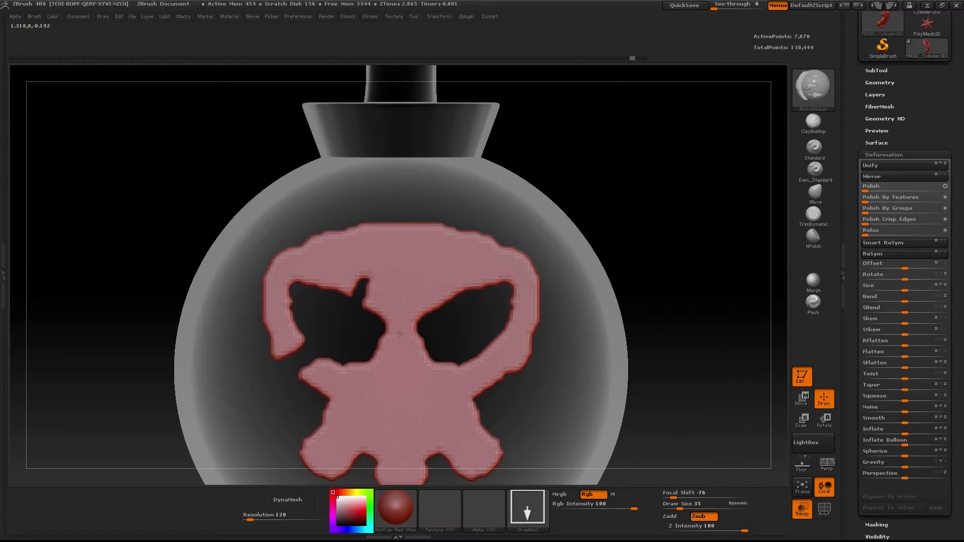
# - Wrap the skull around the bomb with a larger MatchMaker stroke and move it against the sphere's surface
pyautogui.moveTo(410, 354); pyautogui.dragTo(510, 505)
pyautogui.moveTo(635, 202); pyautogui.dragTo(596, 216)
pyautogui.press('w')
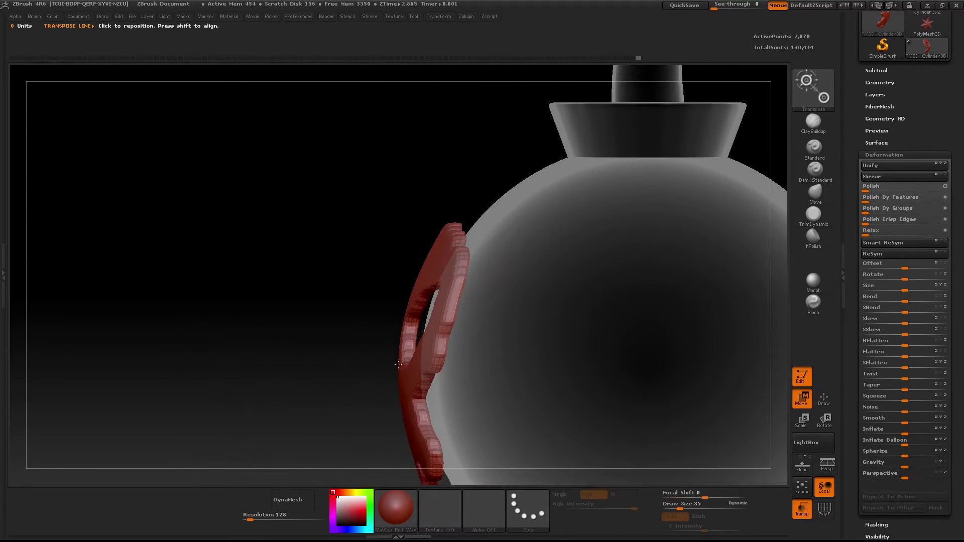
pyautogui.moveTo(357, 362); pyautogui.dragTo(379, 365)
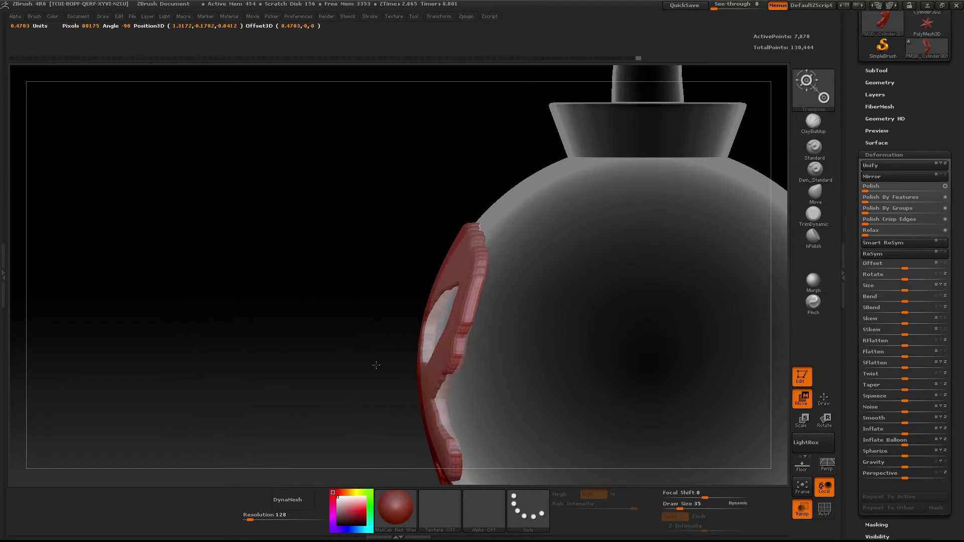
# - Turn off the transparent display and inspect the skull's fit on the bomb from the side
pyautogui.click(439, 17)
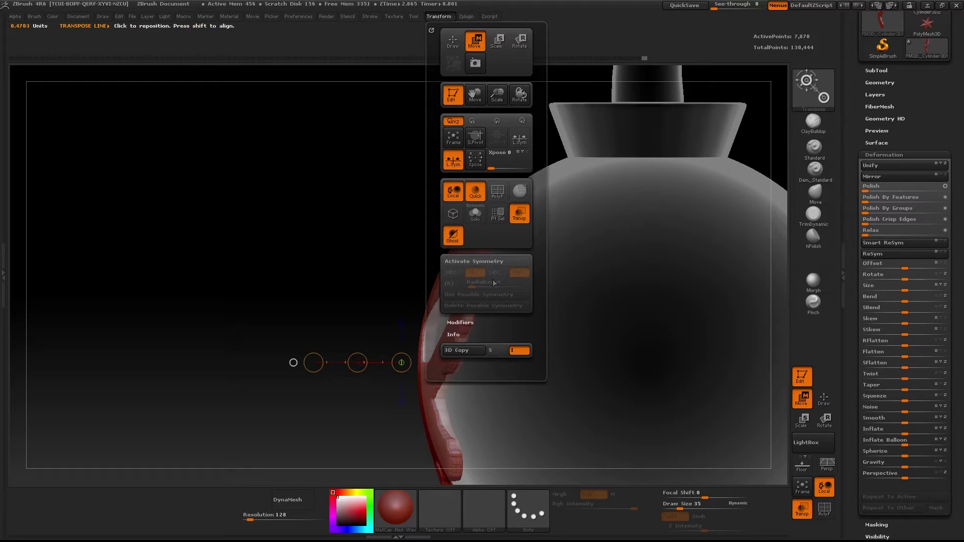
pyautogui.moveTo(396, 261)
pyautogui.mouseDown()
pyautogui.moveTo(429, 280)
pyautogui.moveTo(388, 314)
pyautogui.moveTo(429, 260)
pyautogui.moveTo(250, 198)
pyautogui.mouseUp()
pyautogui.click(799, 509)
pyautogui.moveTo(661, 200); pyautogui.dragTo(693, 252)
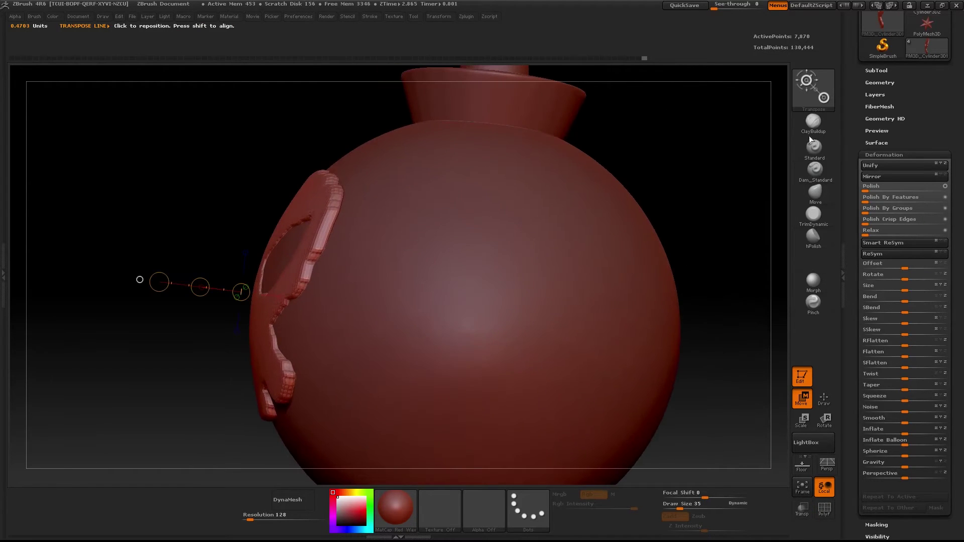
# - Switch to the Move brush and activate symmetry for the skull
pyautogui.click(809, 100)
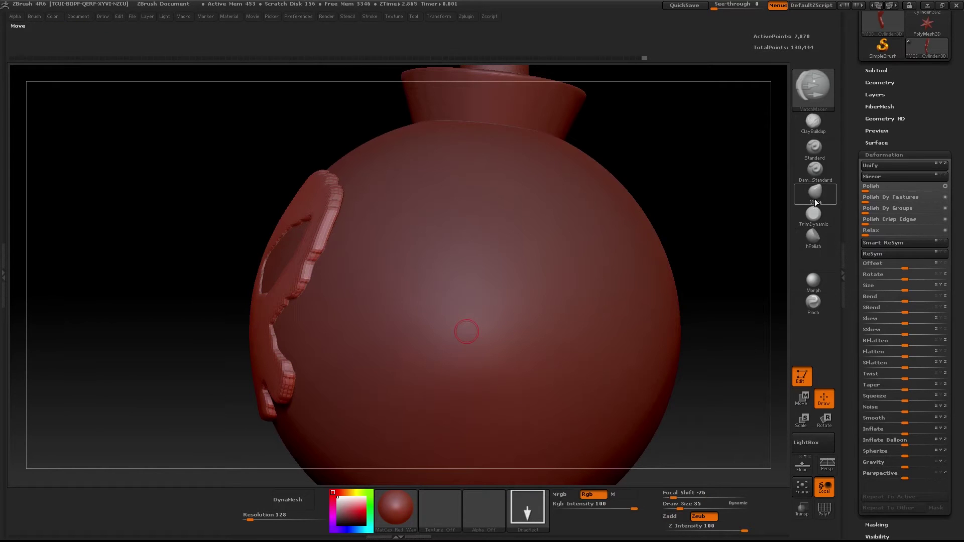
pyautogui.click(817, 192)
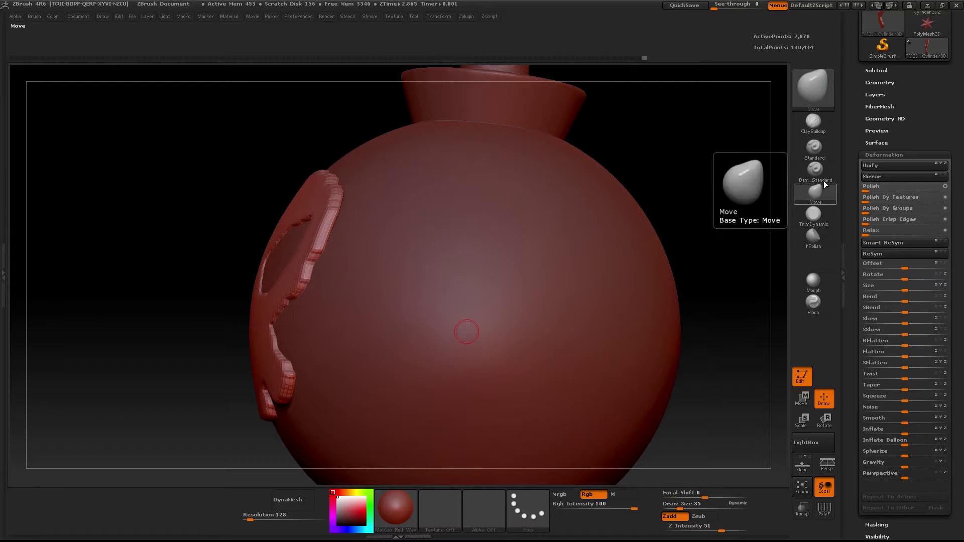
pyautogui.click(440, 17)
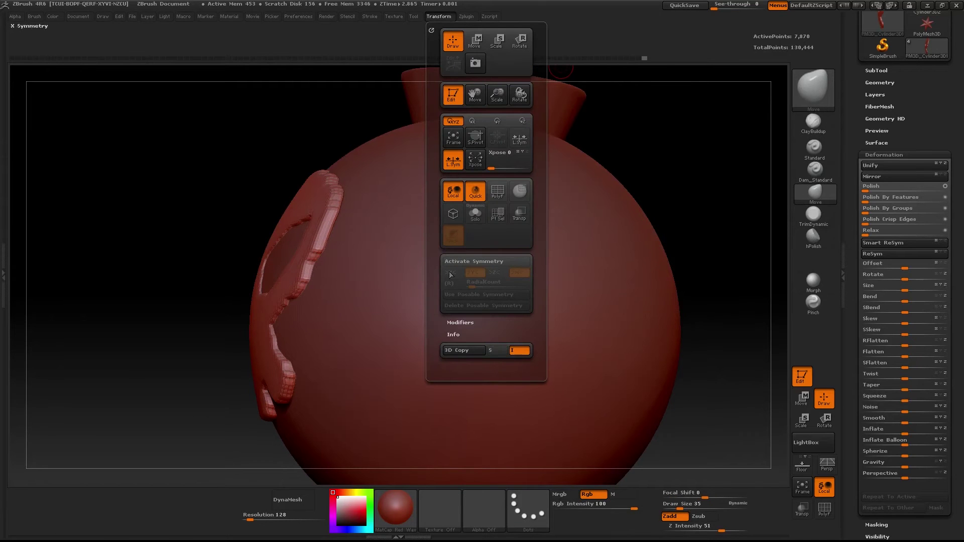
pyautogui.click(461, 262)
# - Push the skull's edges and teeth against the bomb's surface with the Move brush at draw size 175
pyautogui.moveTo(228, 195); pyautogui.dragTo(321, 201)
pyautogui.press('space')
pyautogui.moveTo(352, 365); pyautogui.dragTo(372, 369)
pyautogui.moveTo(667, 201); pyautogui.dragTo(366, 381)
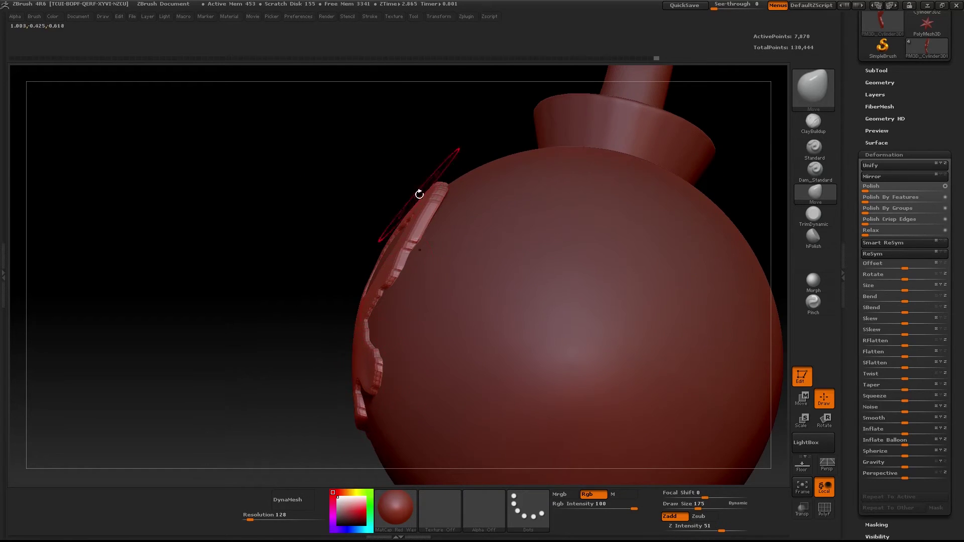
pyautogui.moveTo(439, 204); pyautogui.dragTo(430, 153)
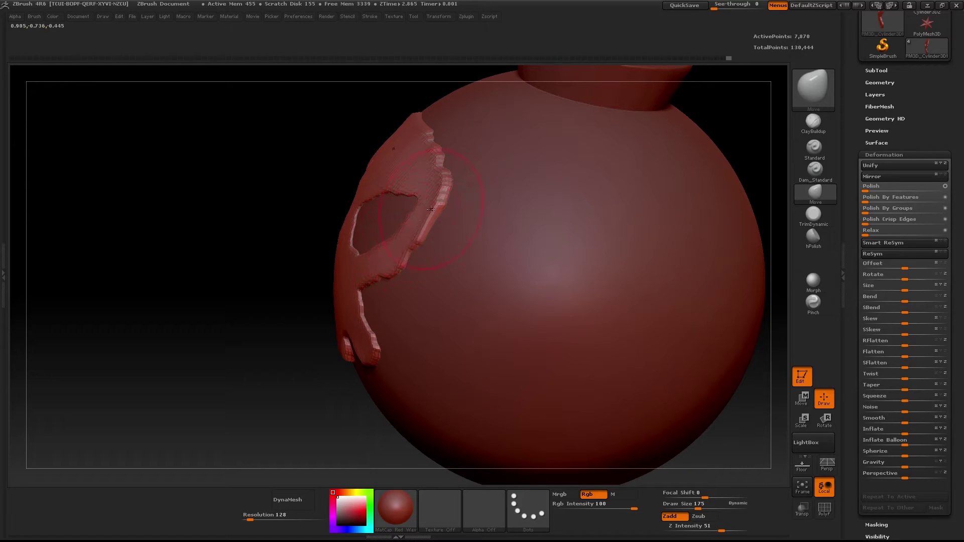
pyautogui.moveTo(236, 259)
pyautogui.mouseDown()
pyautogui.moveTo(333, 288)
pyautogui.moveTo(327, 407)
pyautogui.mouseUp()
pyautogui.keyDown('alt'); pyautogui.moveTo(618, 184); pyautogui.dragTo(415, 298); pyautogui.keyUp('alt')
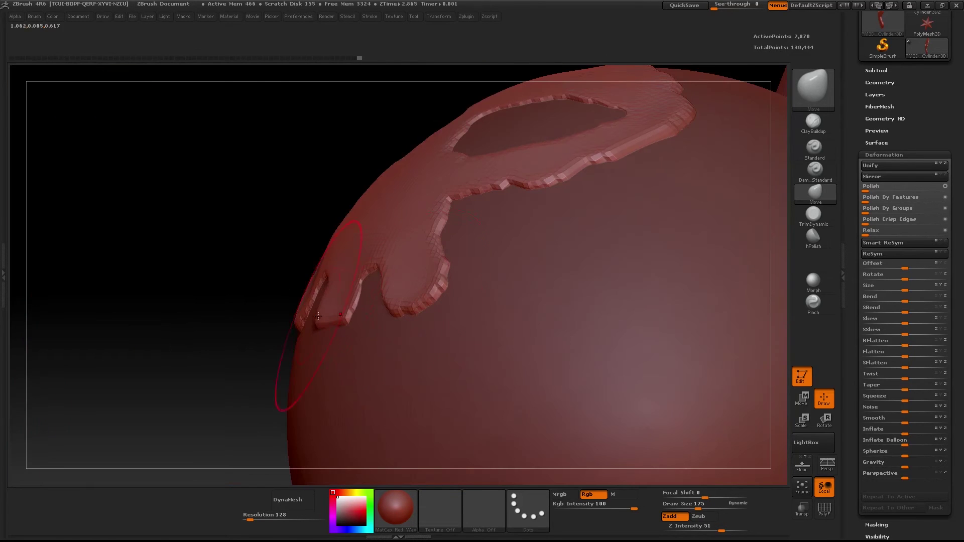
pyautogui.moveTo(332, 316)
pyautogui.mouseDown()
pyautogui.moveTo(346, 287)
pyautogui.moveTo(333, 289)
pyautogui.mouseUp()
# - Set the draw size to 62, return to a front view, and undo the skull's Move brush edits and MatchMaker wrap
pyautogui.press('space')
pyautogui.moveTo(203, 422)
pyautogui.keyDown('alt'); pyautogui.mouseDown()
pyautogui.moveTo(203, 368)
pyautogui.moveTo(431, 206)
pyautogui.moveTo(581, 269)
pyautogui.moveTo(447, 291)
pyautogui.moveTo(451, 251)
pyautogui.moveTo(392, 251)
pyautogui.moveTo(513, 226)
pyautogui.moveTo(551, 252)
pyautogui.moveTo(551, 376)
pyautogui.moveTo(621, 223)
pyautogui.mouseUp(); pyautogui.keyUp('alt')
pyautogui.moveTo(337, 59); pyautogui.dragTo(295, 61)
# - Move the flat skull sideways so that one side overhangs the bomb's silhouette
pyautogui.press('w')
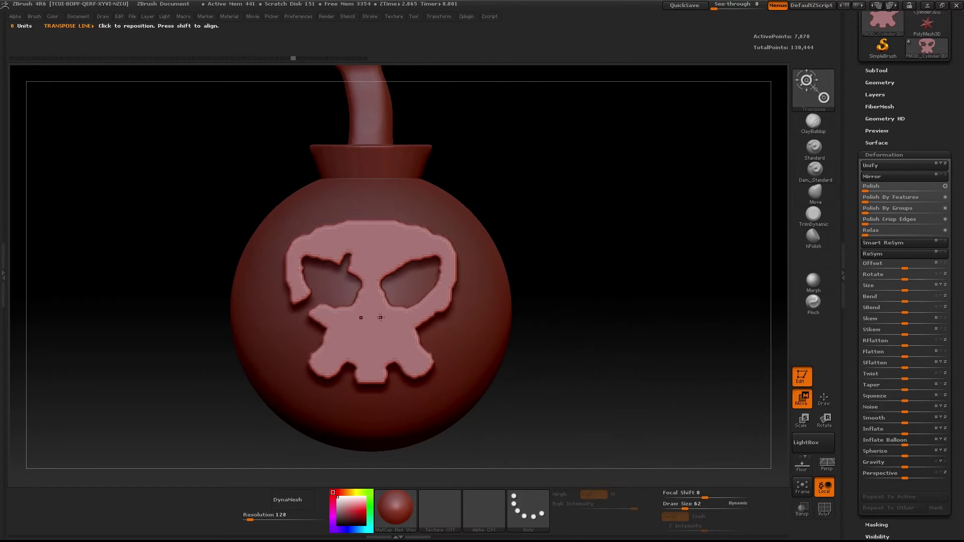
pyautogui.moveTo(407, 310); pyautogui.dragTo(490, 303)
pyautogui.click(495, 339)
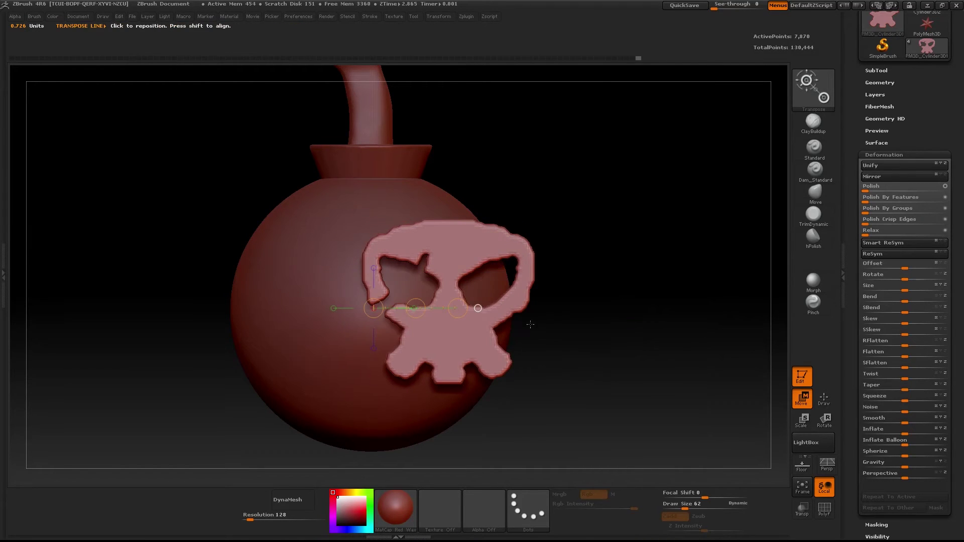
# - Project the offset skull onto the bomb with a MatchMaker stroke and inspect the overhanging side
pyautogui.press('q')
pyautogui.click(814, 92)
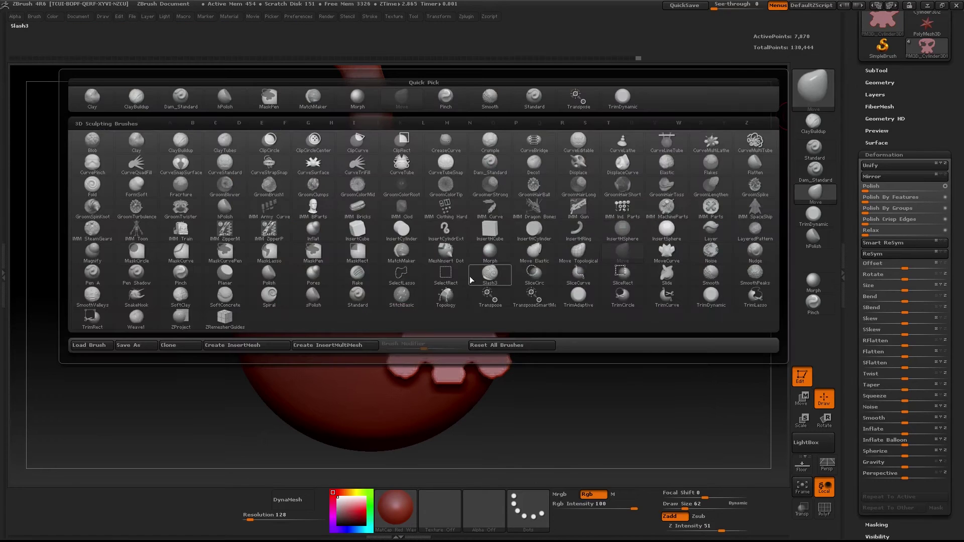
pyautogui.click(402, 251)
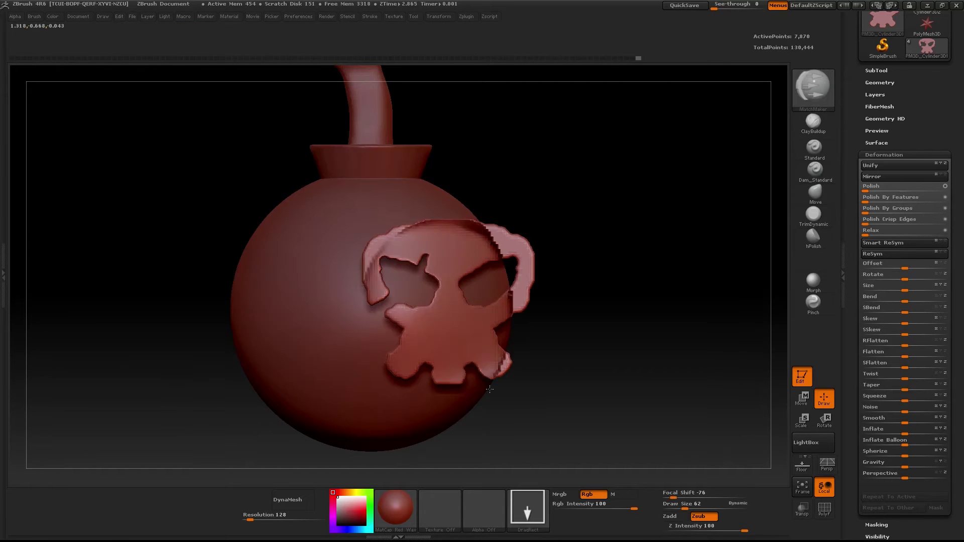
pyautogui.moveTo(515, 445)
pyautogui.mouseDown()
pyautogui.moveTo(555, 217)
pyautogui.moveTo(605, 254)
pyautogui.moveTo(628, 257)
pyautogui.moveTo(581, 383)
pyautogui.moveTo(652, 301)
pyautogui.moveTo(614, 273)
pyautogui.moveTo(651, 233)
pyautogui.mouseUp()
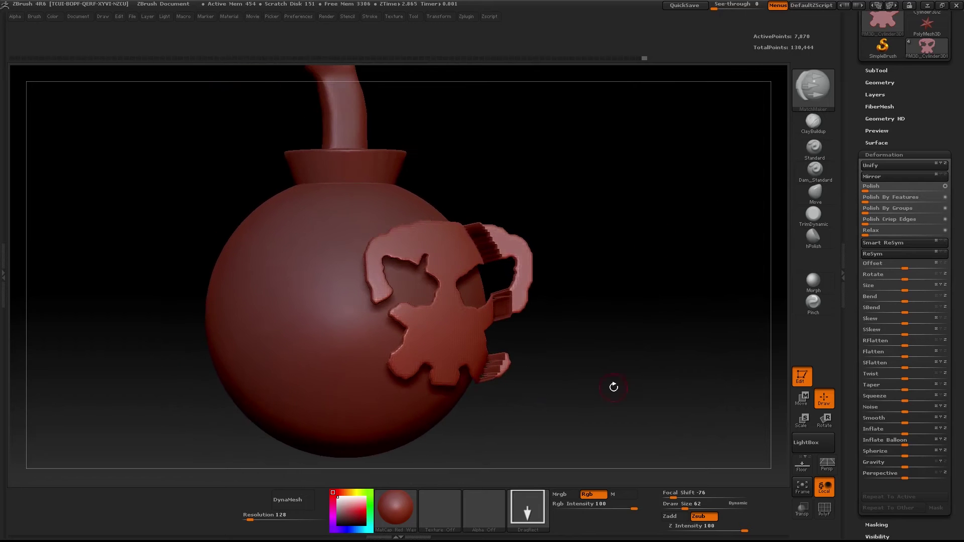
# - Turn on the polyframe display and choose the SliceCurve brush for cutting the skull
pyautogui.hotkey('ctrl', 'shift')
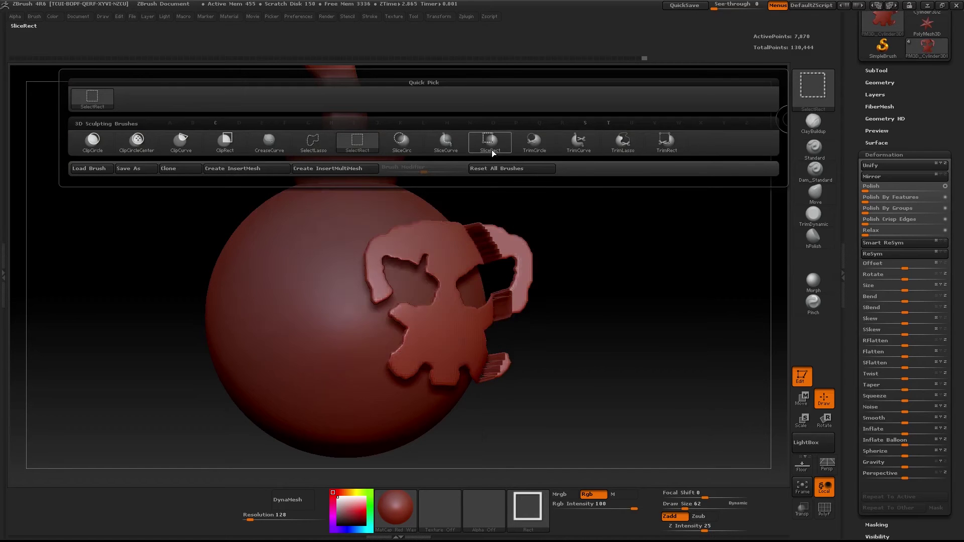
pyautogui.press('m')
pyautogui.press('m')
pyautogui.click(819, 517)
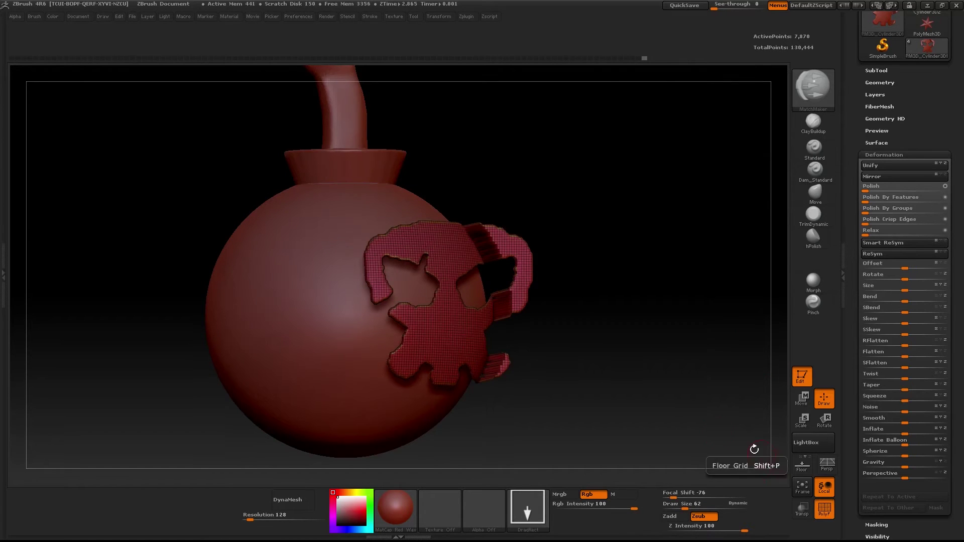
pyautogui.press('ctrl')
pyautogui.moveTo(666, 298); pyautogui.dragTo(605, 312)
pyautogui.hotkey('ctrl', 'shift')
pyautogui.keyDown('ctrl'); pyautogui.keyDown('shift'); pyautogui.click(814, 88); pyautogui.keyUp('shift'); pyautogui.keyUp('ctrl')
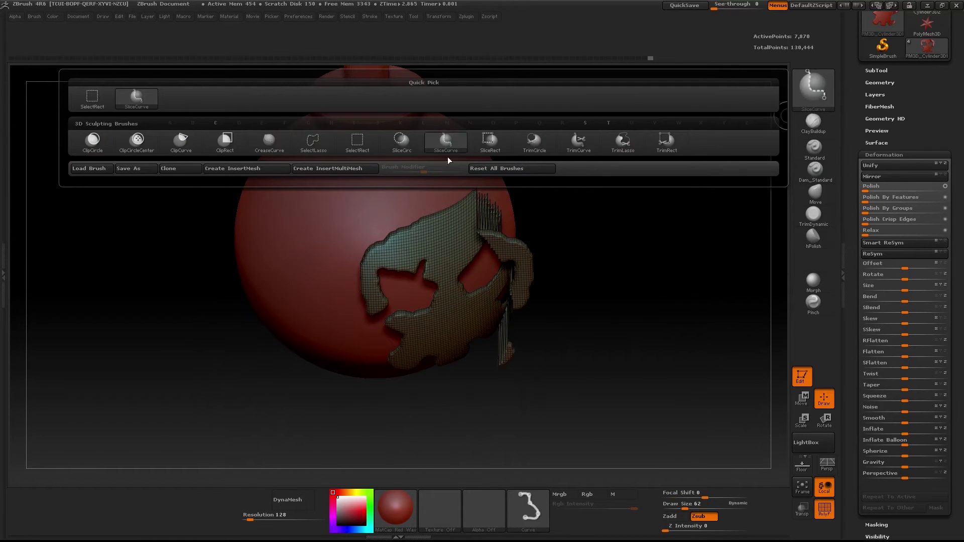
pyautogui.click(454, 138)
# - Slice the skull with a curve that follows the bomb's silhouette, separating the overhanging parts into their own polygroup
pyautogui.moveTo(592, 248); pyautogui.dragTo(642, 212)
pyautogui.keyDown('ctrl'); pyautogui.keyDown('shift'); pyautogui.moveTo(484, 148); pyautogui.dragTo(505, 191); pyautogui.keyUp('shift'); pyautogui.keyUp('ctrl')
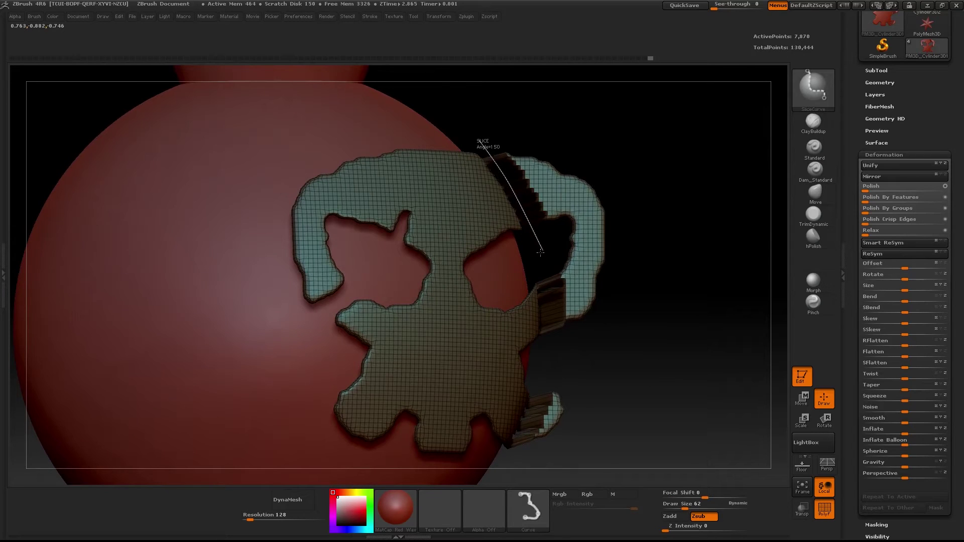
pyautogui.keyDown('ctrl'); pyautogui.keyDown('shift'); pyautogui.moveTo(546, 301); pyautogui.dragTo(548, 301); pyautogui.keyUp('shift'); pyautogui.keyUp('ctrl')
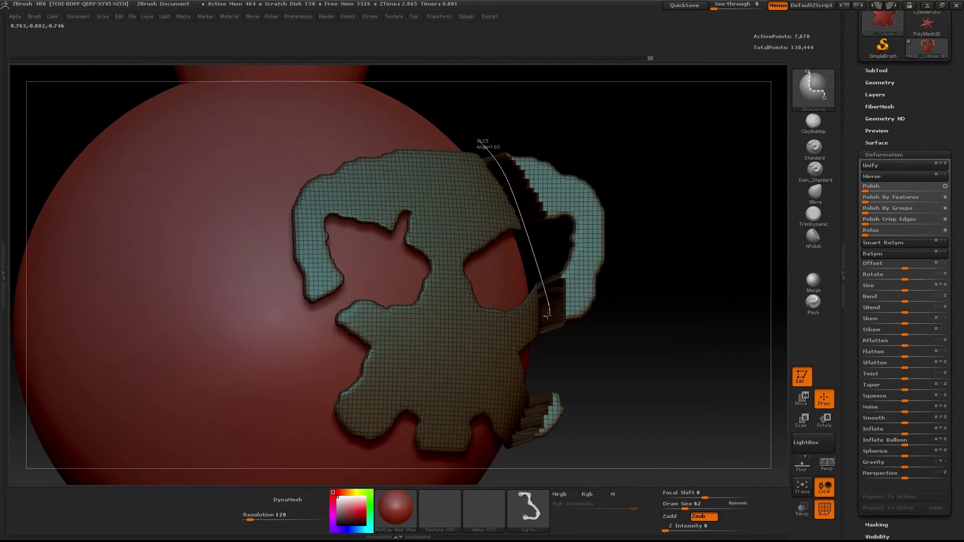
pyautogui.keyDown('ctrl'); pyautogui.keyDown('shift'); pyautogui.moveTo(536, 380); pyautogui.dragTo(530, 412); pyautogui.keyUp('shift'); pyautogui.keyUp('ctrl')
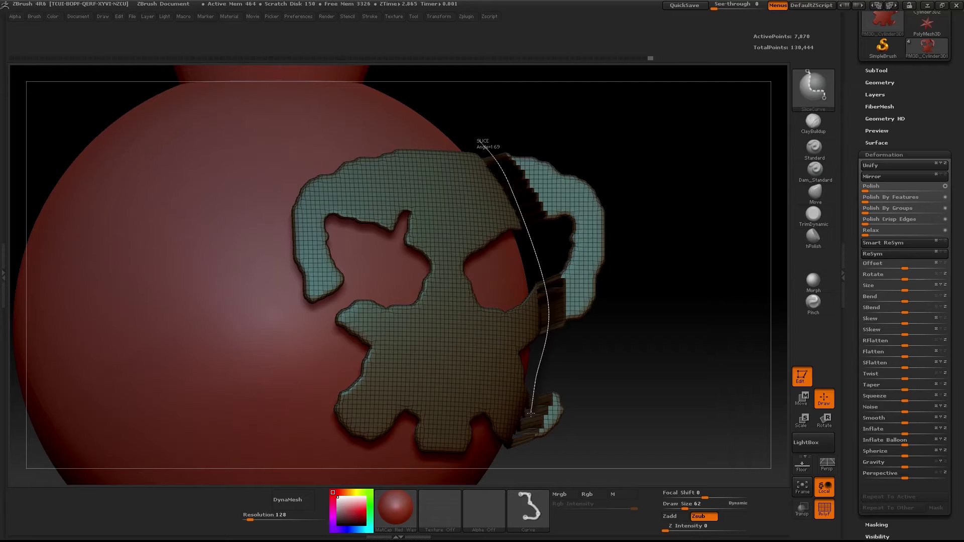
pyautogui.keyDown('ctrl'); pyautogui.keyDown('shift'); pyautogui.moveTo(497, 467); pyautogui.dragTo(493, 456); pyautogui.keyUp('shift'); pyautogui.keyUp('ctrl')
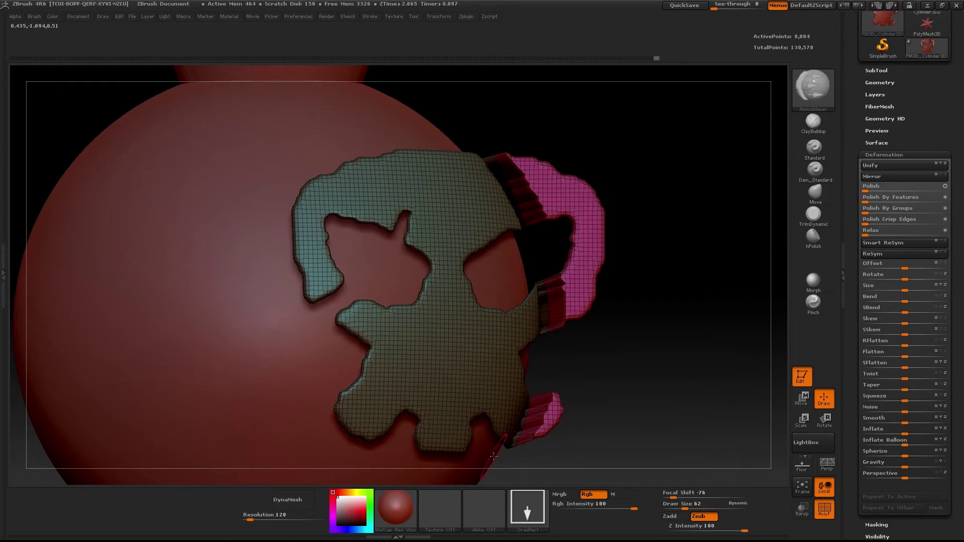
# - Split the skull's polygroups into separate subtools with Groups Split and delete the overhanging piece
pyautogui.click(875, 71)
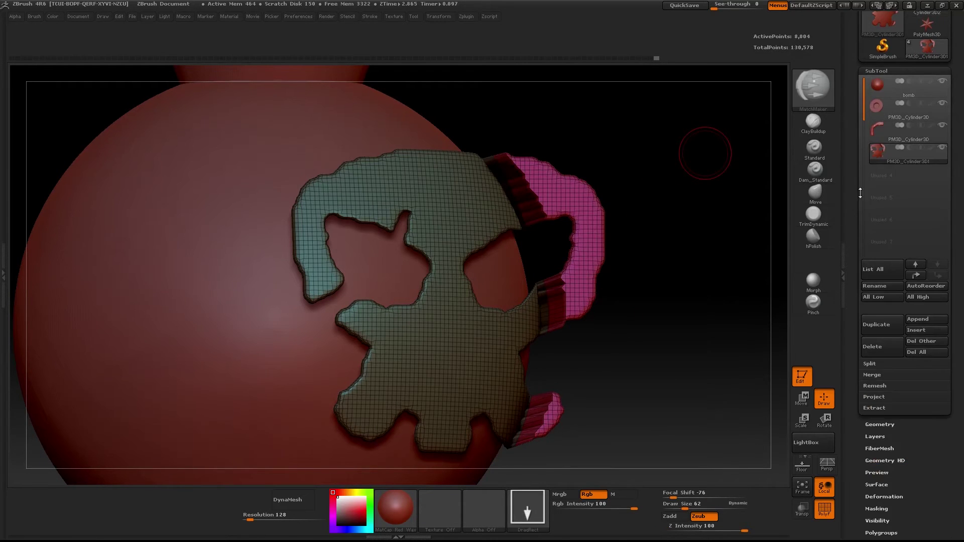
pyautogui.click(869, 363)
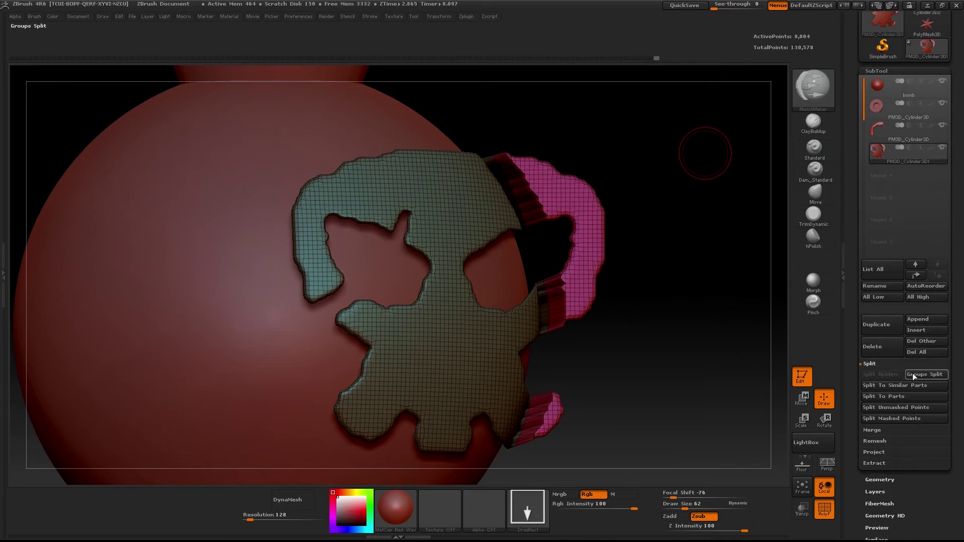
pyautogui.click(913, 374)
pyautogui.click(743, 396)
pyautogui.click(880, 179)
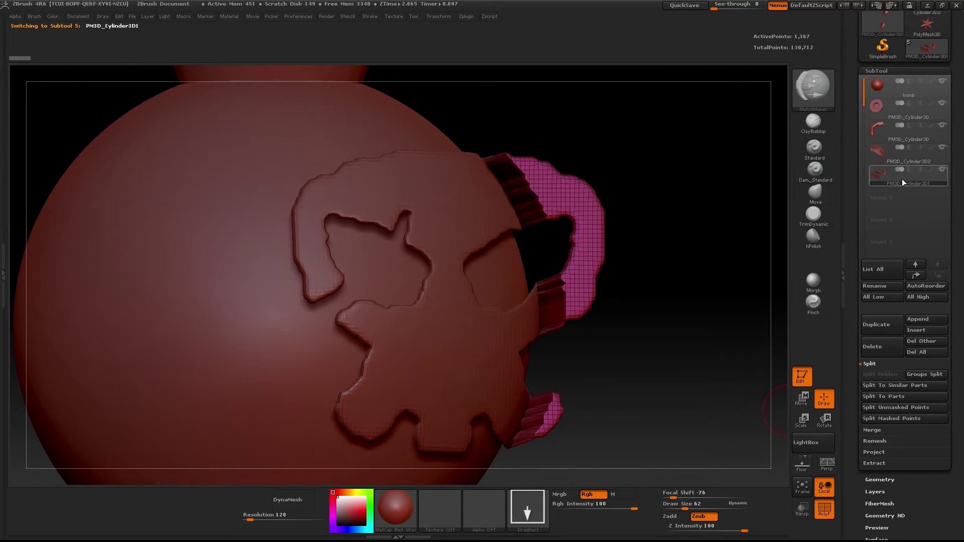
pyautogui.moveTo(646, 289); pyautogui.dragTo(708, 279)
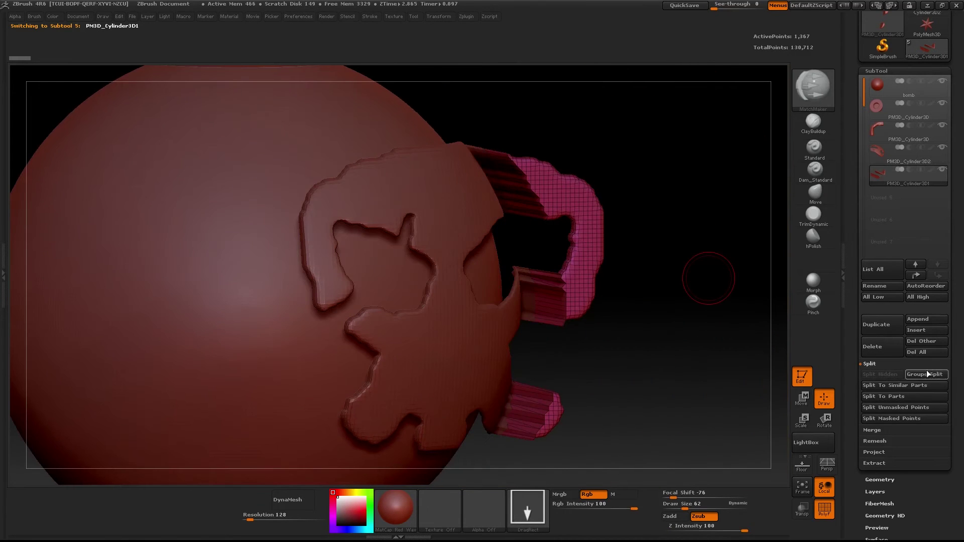
pyautogui.click(881, 350)
# - Set the masking brush to MaskLasso for work on the skull's cut edge
pyautogui.moveTo(772, 330); pyautogui.dragTo(680, 54)
pyautogui.moveTo(713, 190); pyautogui.dragTo(657, 304)
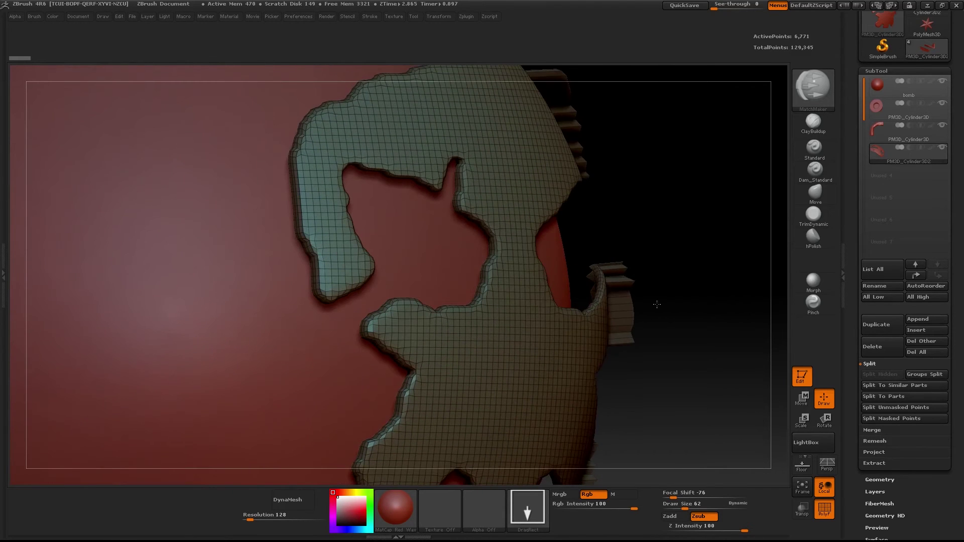
pyautogui.keyDown('ctrl'); pyautogui.rightClick(650, 293); pyautogui.keyUp('ctrl')
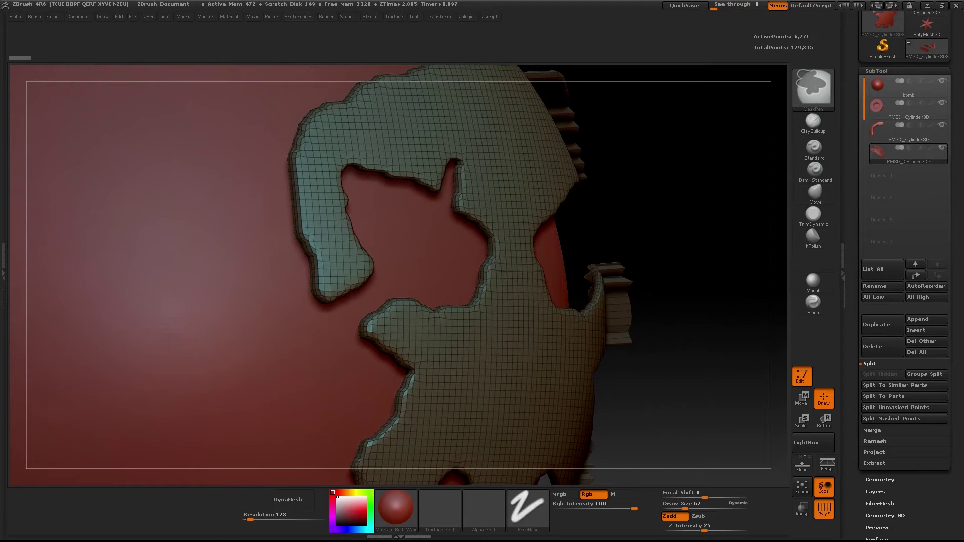
pyautogui.moveTo(694, 210); pyautogui.dragTo(684, 217)
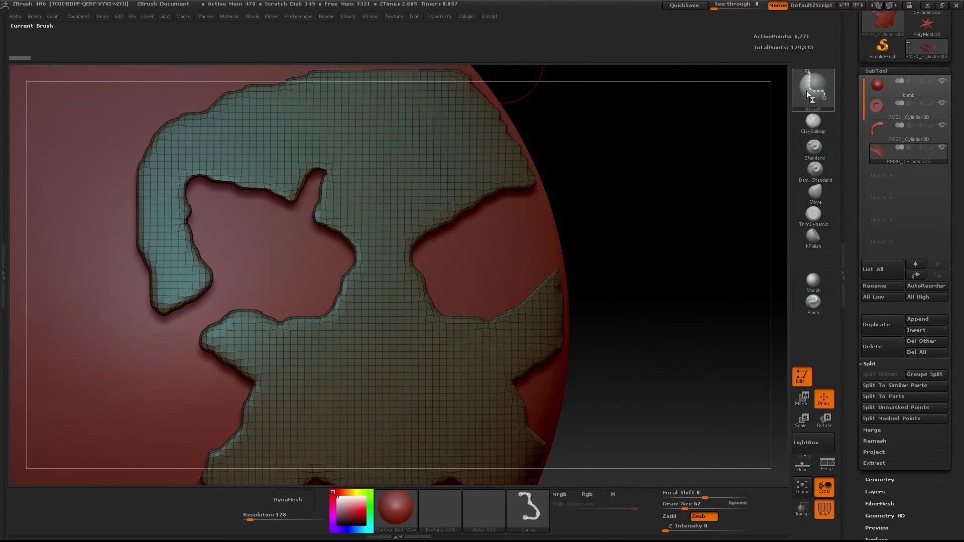
pyautogui.keyDown('ctrl'); pyautogui.keyDown('shift'); pyautogui.click(807, 95); pyautogui.keyUp('shift'); pyautogui.keyUp('ctrl')
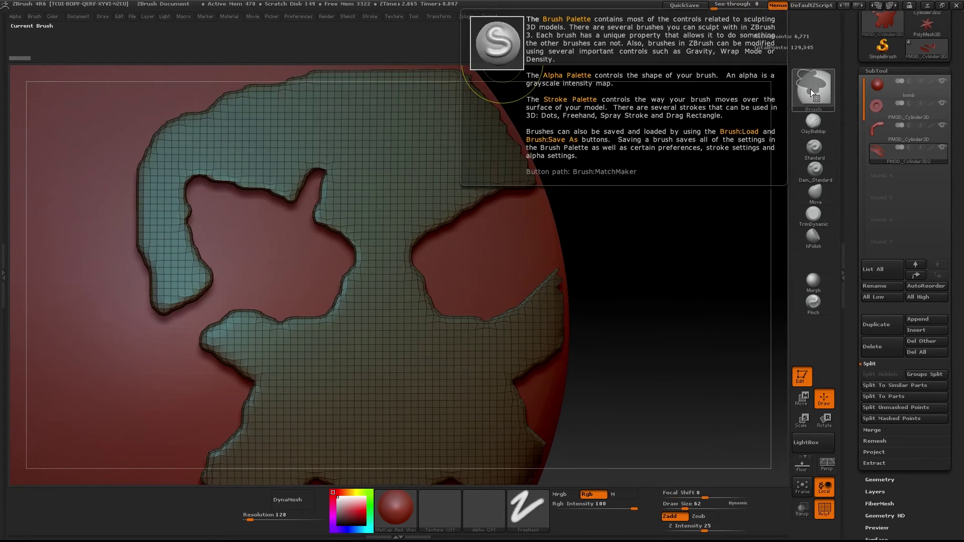
pyautogui.keyDown('ctrl'); pyautogui.click(810, 89); pyautogui.keyUp('ctrl')
pyautogui.click(228, 142)
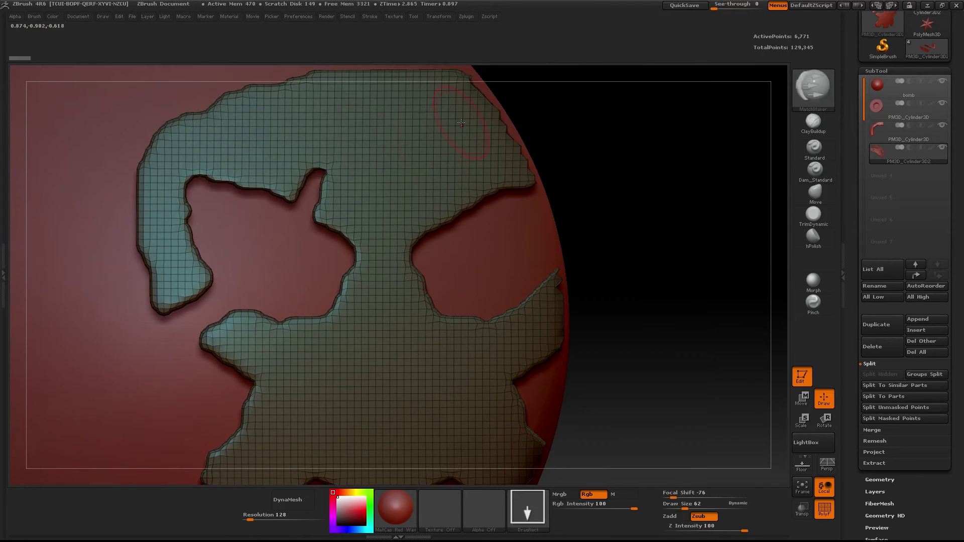
pyautogui.keyDown('ctrl'); pyautogui.click(812, 88); pyautogui.keyUp('ctrl')
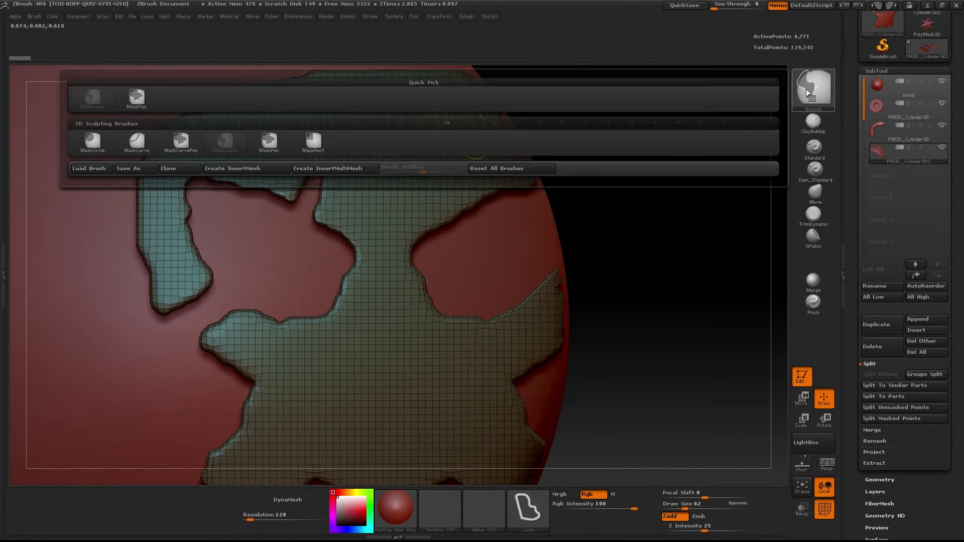
# - Lasso-mask the stretched, jagged cut edges of the skull, and invert the mask and back to check it
pyautogui.moveTo(632, 218)
pyautogui.mouseDown()
pyautogui.moveTo(646, 216)
pyautogui.moveTo(628, 216)
pyautogui.moveTo(605, 243)
pyautogui.mouseUp()
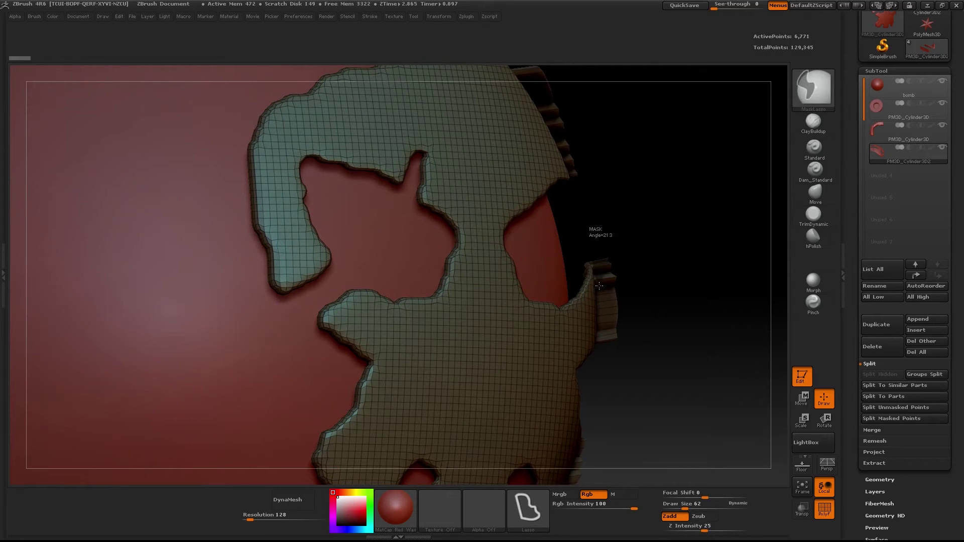
pyautogui.moveTo(696, 269)
pyautogui.mouseDown()
pyautogui.moveTo(678, 269)
pyautogui.moveTo(688, 253)
pyautogui.mouseUp()
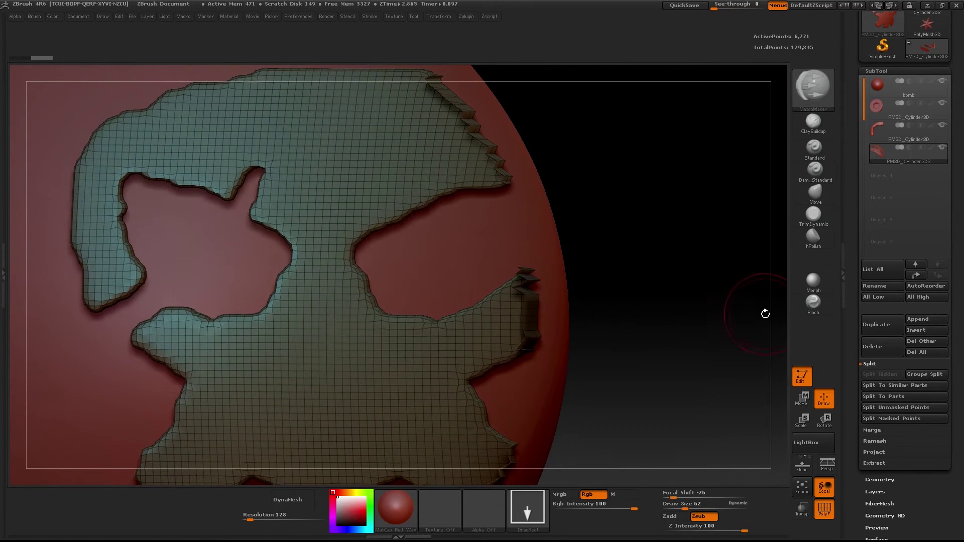
pyautogui.press('ctrl')
pyautogui.keyDown('ctrl'); pyautogui.click(708, 306); pyautogui.keyUp('ctrl')
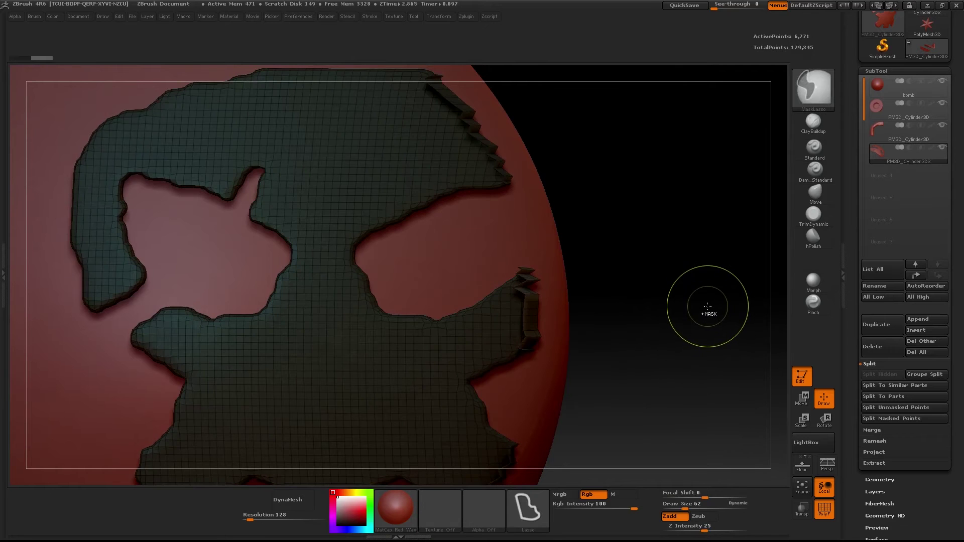
pyautogui.keyDown('ctrl'); pyautogui.click(710, 306); pyautogui.keyUp('ctrl')
pyautogui.press('ctrl')
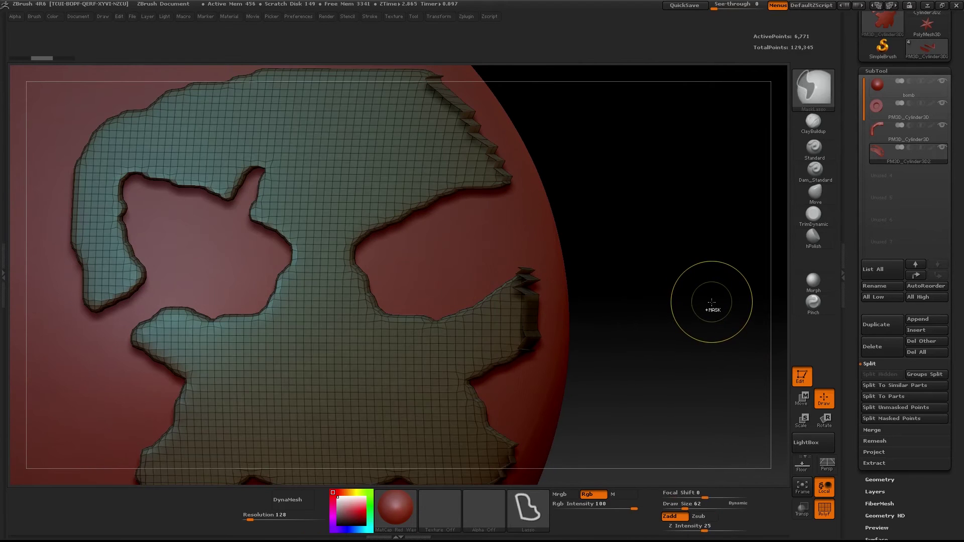
pyautogui.press('ctrl')
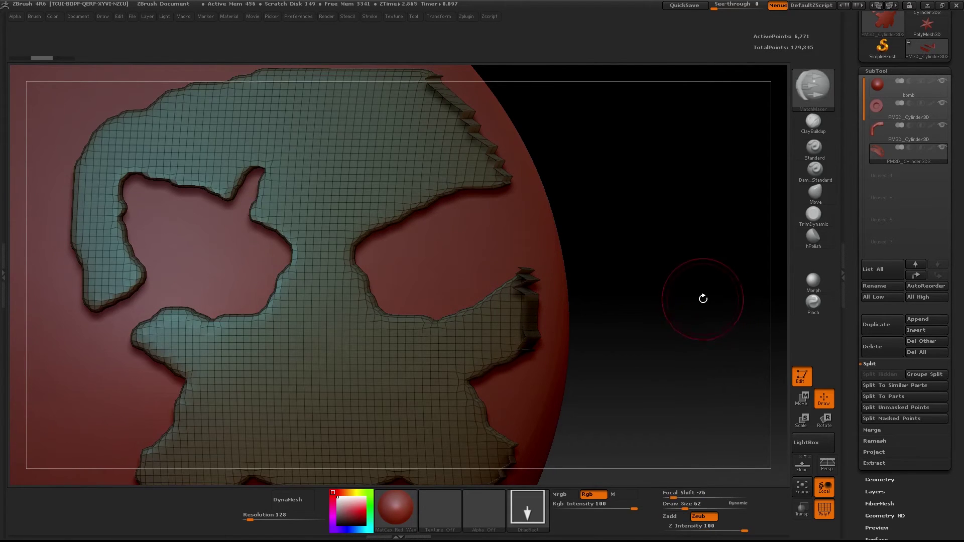
# - Try to DynaMesh the masked skull at resolution 128
pyautogui.moveTo(705, 291); pyautogui.dragTo(754, 220)
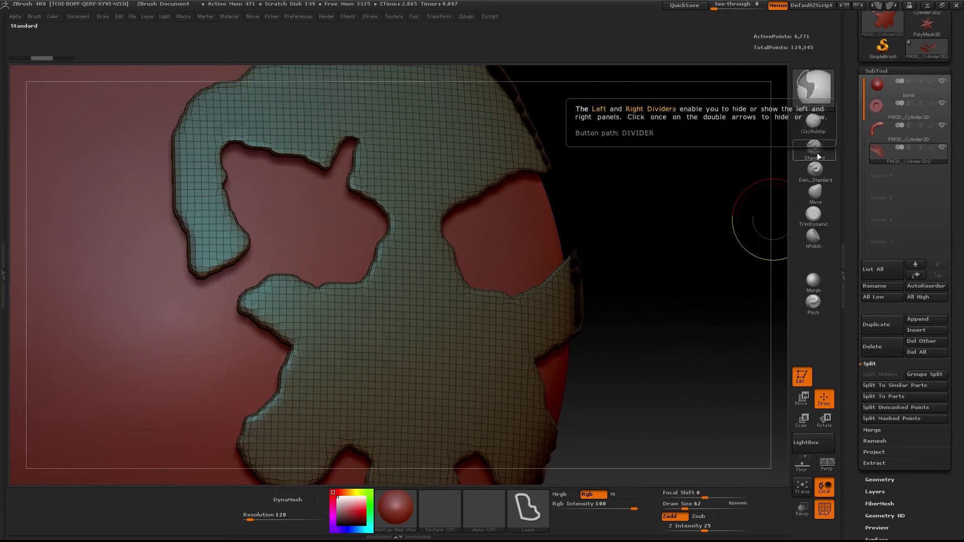
pyautogui.moveTo(662, 273); pyautogui.dragTo(683, 302)
pyautogui.click(297, 499)
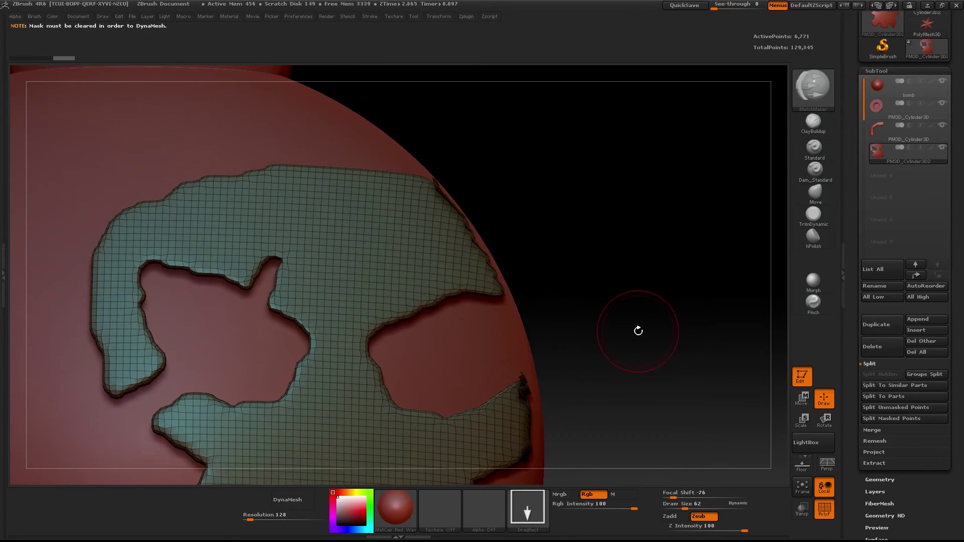
# - Clear the mask from the skull and DynaMesh it at resolution 128, checking how the cut edges turn out
pyautogui.click(294, 501)
pyautogui.moveTo(584, 332)
pyautogui.keyDown('ctrl'); pyautogui.mouseDown()
pyautogui.moveTo(633, 310)
pyautogui.moveTo(583, 308)
pyautogui.moveTo(664, 267)
pyautogui.mouseUp(); pyautogui.keyUp('ctrl')
pyautogui.click(294, 499)
pyautogui.moveTo(590, 383)
pyautogui.keyDown('shift'); pyautogui.mouseDown()
pyautogui.moveTo(581, 427)
pyautogui.moveTo(578, 390)
pyautogui.moveTo(579, 402)
pyautogui.mouseUp(); pyautogui.keyUp('shift')
pyautogui.moveTo(528, 241)
pyautogui.keyDown('shift'); pyautogui.mouseDown()
pyautogui.moveTo(508, 191)
pyautogui.moveTo(535, 257)
pyautogui.mouseUp(); pyautogui.keyUp('shift')
pyautogui.moveTo(613, 214)
pyautogui.mouseDown()
pyautogui.moveTo(562, 221)
pyautogui.moveTo(590, 251)
pyautogui.mouseUp()
pyautogui.keyDown('alt'); pyautogui.moveTo(774, 79); pyautogui.dragTo(708, 68); pyautogui.keyUp('alt')
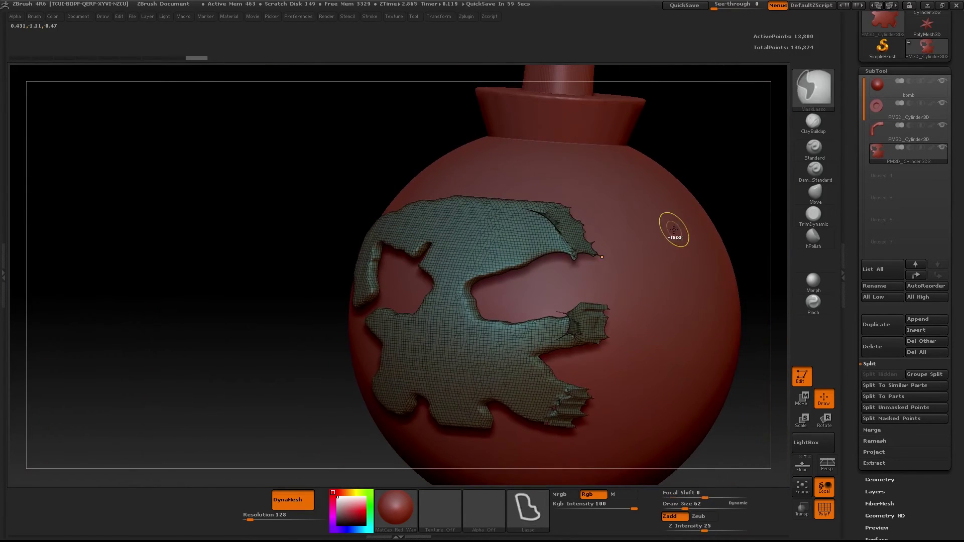
# - Undo the skull's DynaMesh and the mask clearing
pyautogui.hotkey('ctrl', 'z')
pyautogui.hotkey('ctrl', 'z')
pyautogui.hotkey('ctrl', 'z')
pyautogui.hotkey('ctrl', 'z')
pyautogui.moveTo(695, 204)
pyautogui.mouseDown()
pyautogui.moveTo(723, 190)
pyautogui.moveTo(717, 219)
pyautogui.mouseUp()
# - Slice the jagged ends off the skull's three cut edges with the SliceCurve brush
pyautogui.keyDown('ctrl'); pyautogui.keyDown('shift'); pyautogui.click(806, 95); pyautogui.keyUp('shift'); pyautogui.keyUp('ctrl')
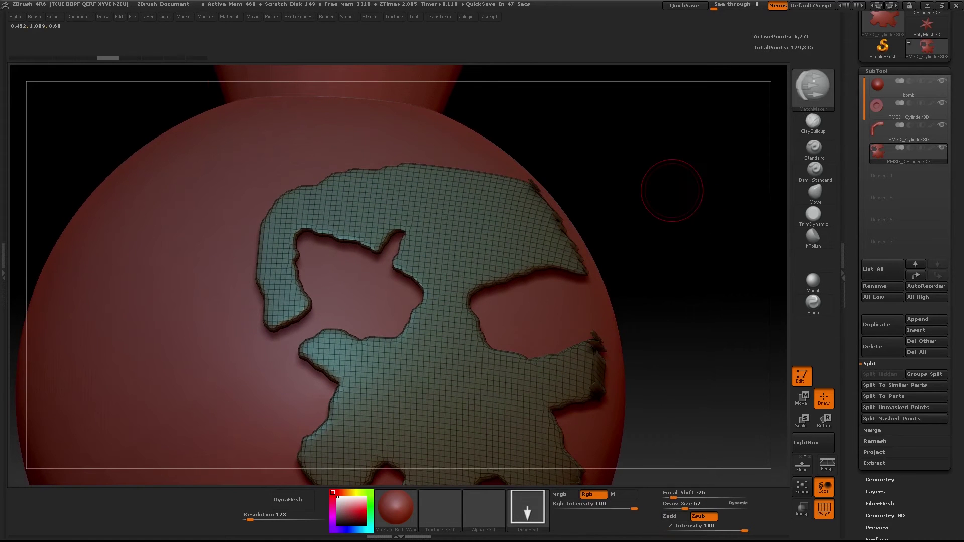
pyautogui.moveTo(672, 190); pyautogui.dragTo(652, 205)
pyautogui.keyDown('ctrl'); pyautogui.keyDown('shift'); pyautogui.moveTo(519, 175); pyautogui.dragTo(535, 206); pyautogui.keyUp('shift'); pyautogui.keyUp('ctrl')
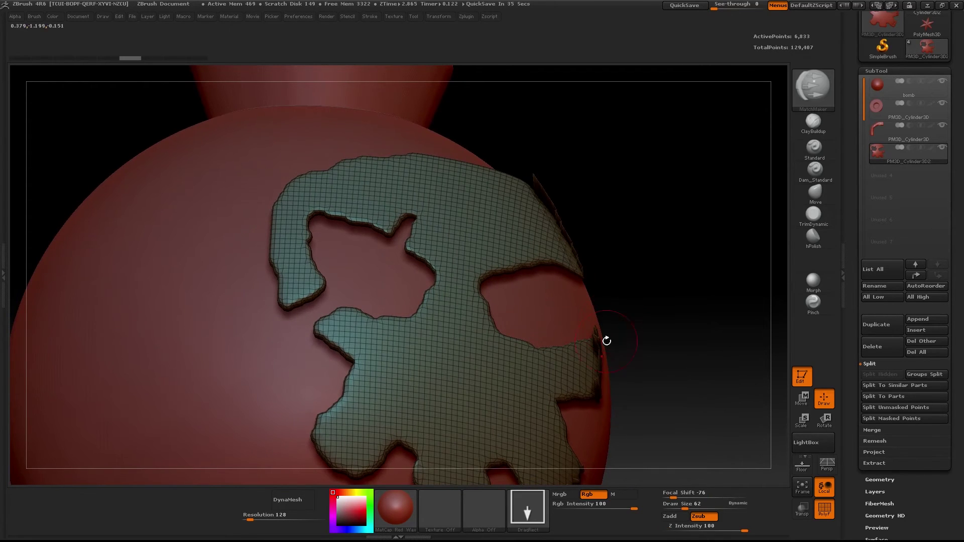
pyautogui.keyDown('ctrl'); pyautogui.keyDown('shift'); pyautogui.click(591, 340); pyautogui.keyUp('shift'); pyautogui.keyUp('ctrl')
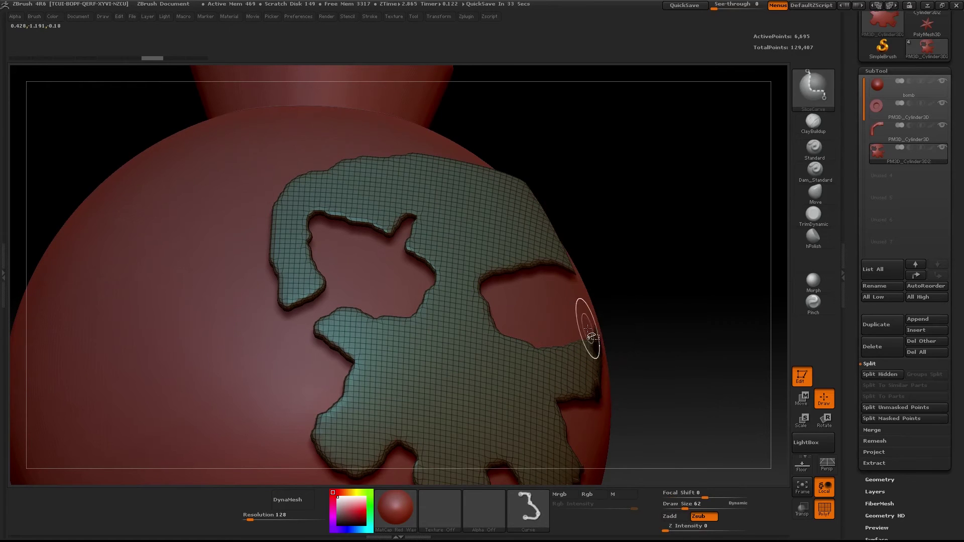
pyautogui.moveTo(665, 271); pyautogui.dragTo(586, 331)
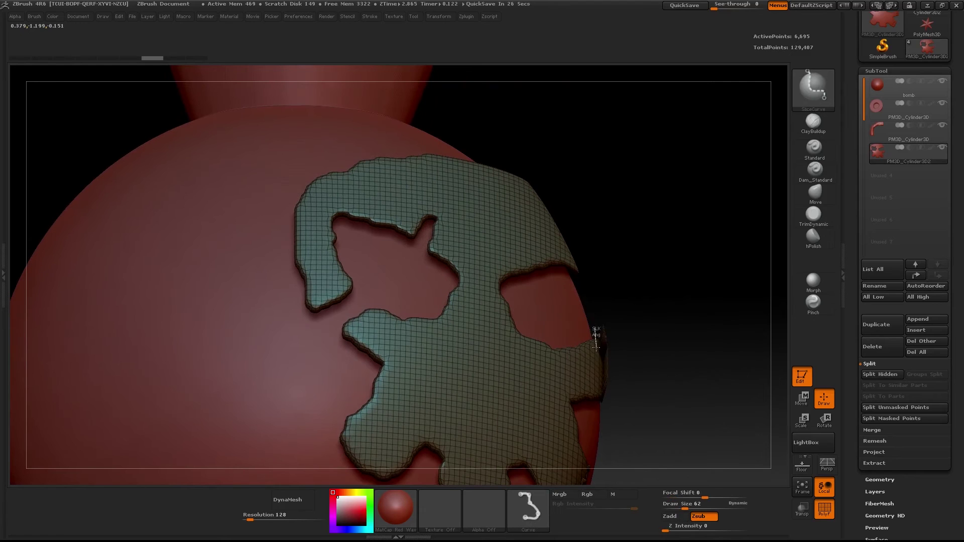
pyautogui.keyDown('ctrl'); pyautogui.keyDown('shift'); pyautogui.moveTo(597, 408); pyautogui.dragTo(597, 408); pyautogui.keyUp('shift'); pyautogui.keyUp('ctrl')
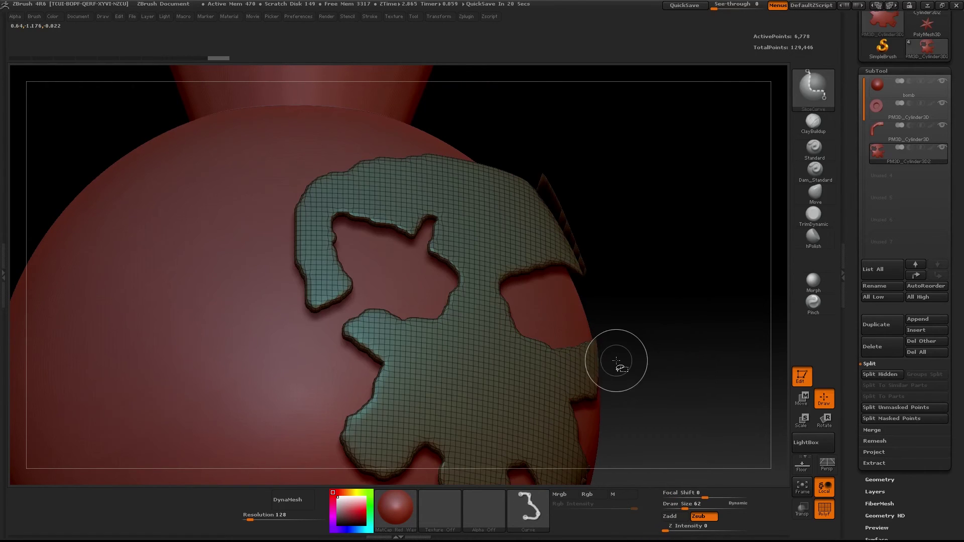
pyautogui.moveTo(657, 351)
pyautogui.mouseDown()
pyautogui.moveTo(654, 250)
pyautogui.moveTo(640, 287)
pyautogui.moveTo(662, 326)
pyautogui.moveTo(657, 276)
pyautogui.moveTo(640, 302)
pyautogui.moveTo(637, 242)
pyautogui.moveTo(648, 294)
pyautogui.moveTo(672, 336)
pyautogui.moveTo(541, 388)
pyautogui.mouseUp()
pyautogui.hotkey('ctrl', 'shift')
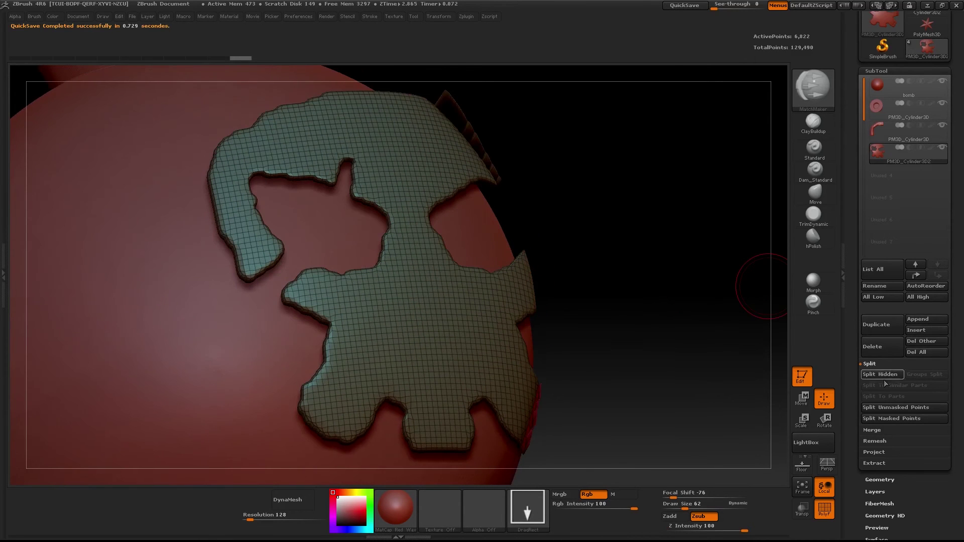
# - Separate the sliced pieces with Groups Split and delete the three jagged edge strips, keeping the main skull
pyautogui.click(890, 375)
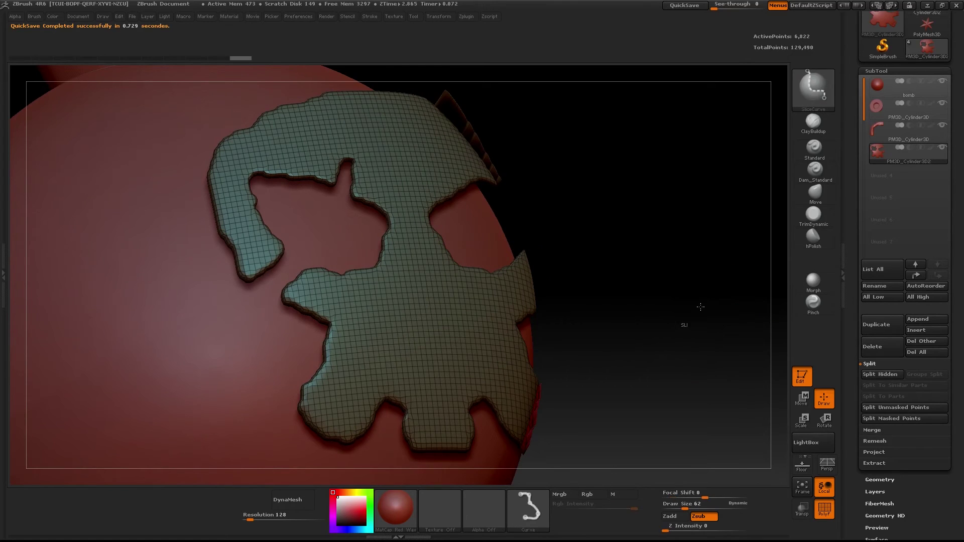
pyautogui.click(929, 374)
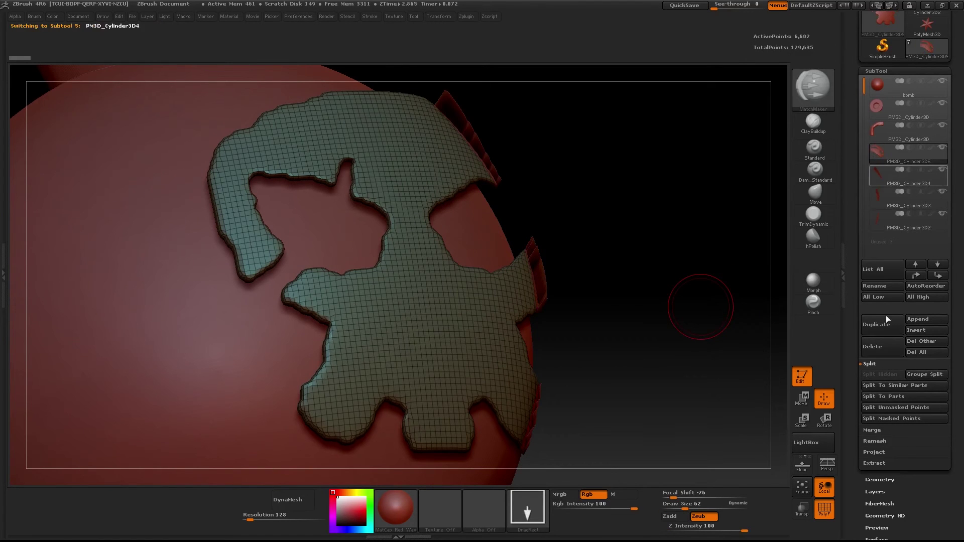
pyautogui.click(880, 346)
pyautogui.click(883, 347)
pyautogui.click(882, 349)
pyautogui.moveTo(713, 322); pyautogui.dragTo(668, 334)
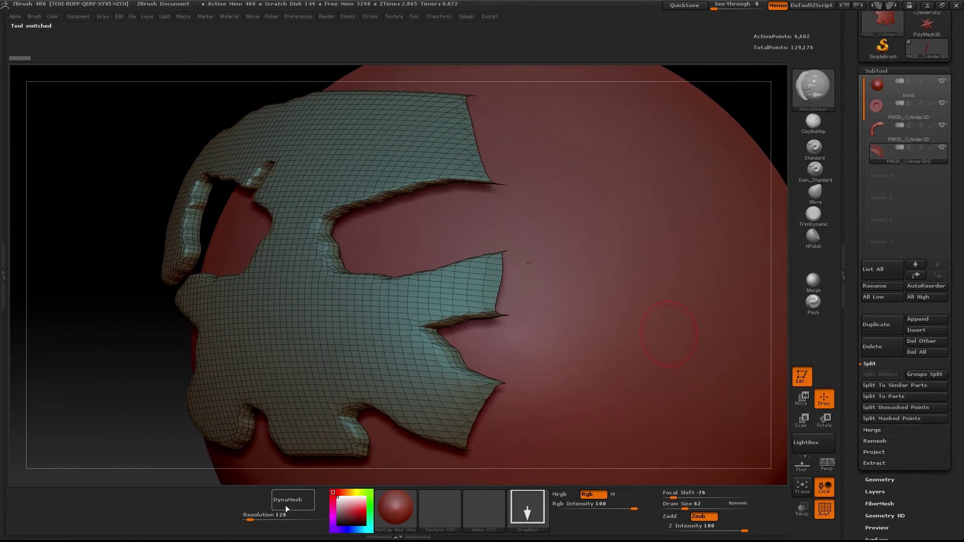
# - DynaMesh the trimmed skull at resolution 216 and smooth its closed cut edges
pyautogui.moveTo(249, 520); pyautogui.dragTo(250, 522)
pyautogui.click(297, 499)
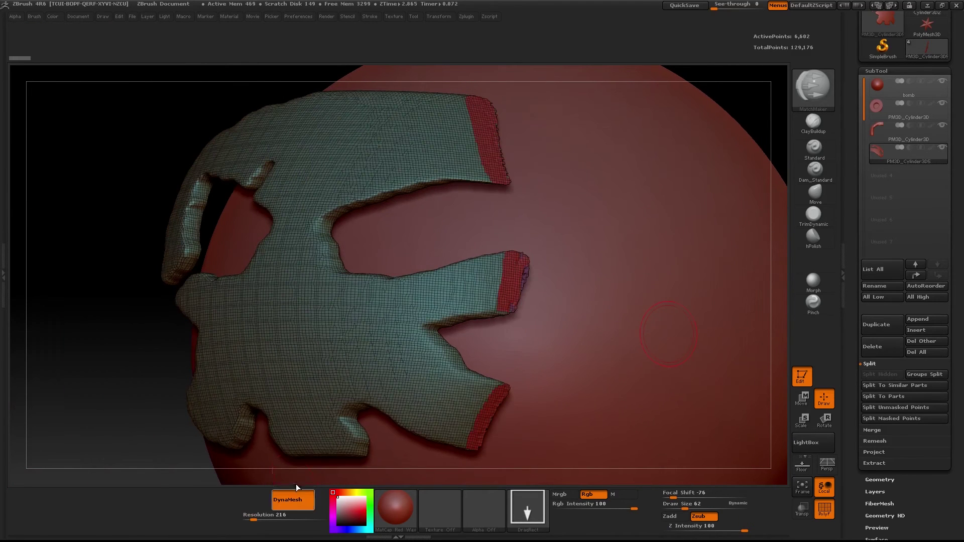
pyautogui.press('shift')
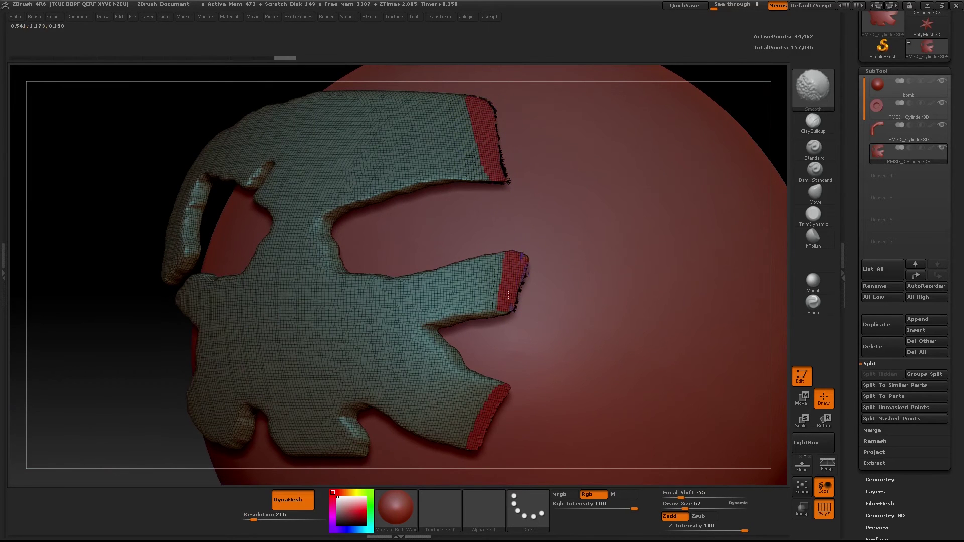
# - Hide the polygon wireframe and activate the Move transpose line on the skull, with the whole bomb in view
pyautogui.moveTo(787, 119); pyautogui.dragTo(739, 145)
pyautogui.click(829, 511)
pyautogui.moveTo(753, 351); pyautogui.dragTo(669, 215)
pyautogui.press('w')
pyautogui.moveTo(657, 263); pyautogui.dragTo(572, 266)
pyautogui.keyDown('shift'); pyautogui.moveTo(427, 335); pyautogui.dragTo(508, 336); pyautogui.keyUp('shift')
pyautogui.moveTo(400, 282)
pyautogui.mouseDown()
pyautogui.moveTo(404, 291)
pyautogui.moveTo(442, 299)
pyautogui.moveTo(650, 315)
pyautogui.moveTo(665, 256)
pyautogui.moveTo(609, 264)
pyautogui.mouseUp()
pyautogui.press('f')
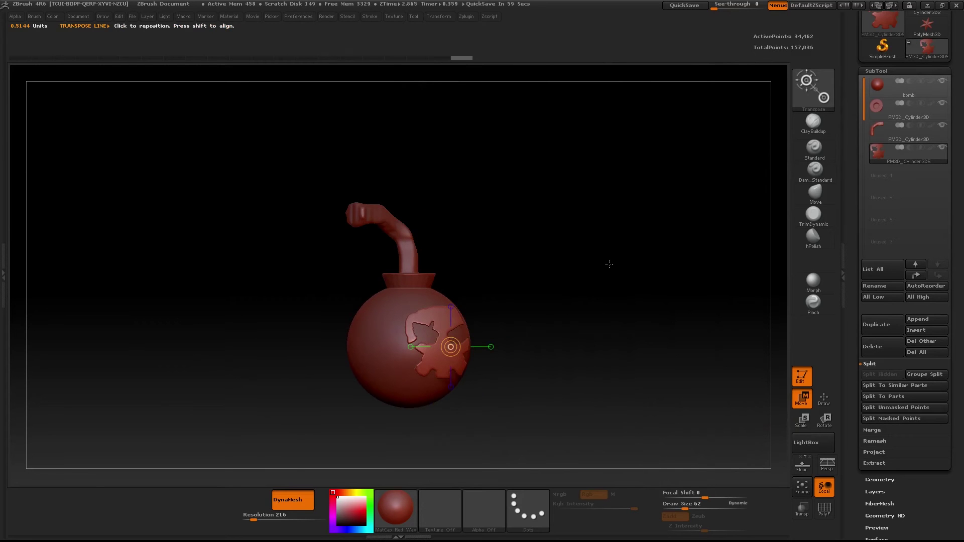